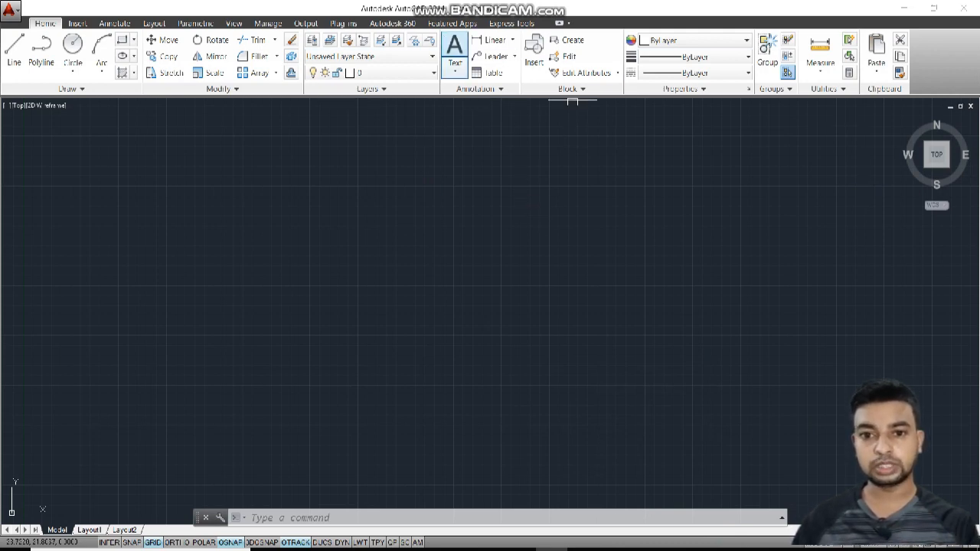
# Start single-line text in the upper part of the empty drawing with a height of 5 and a rotation angle of 0.
pyautogui.click(342, 518)
pyautogui.write('tex')
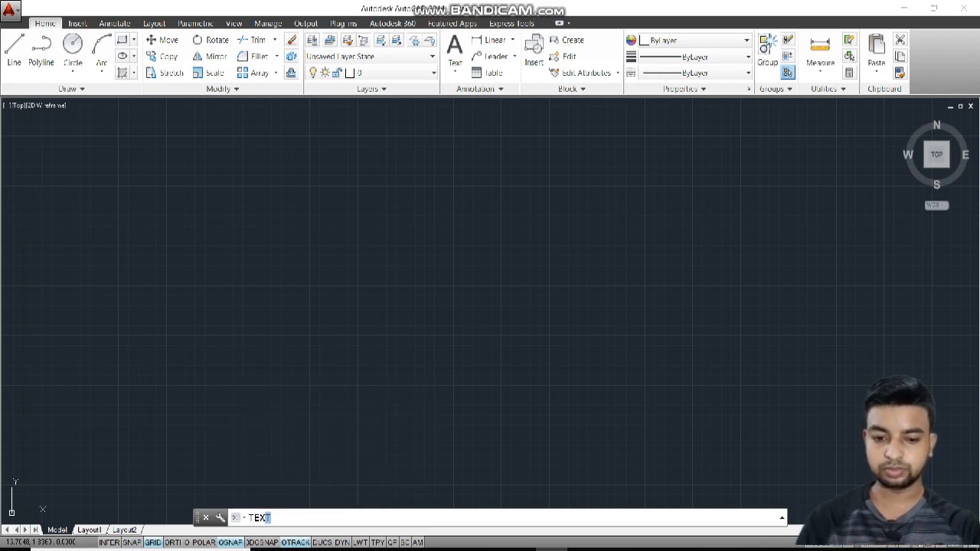
pyautogui.press('Return')
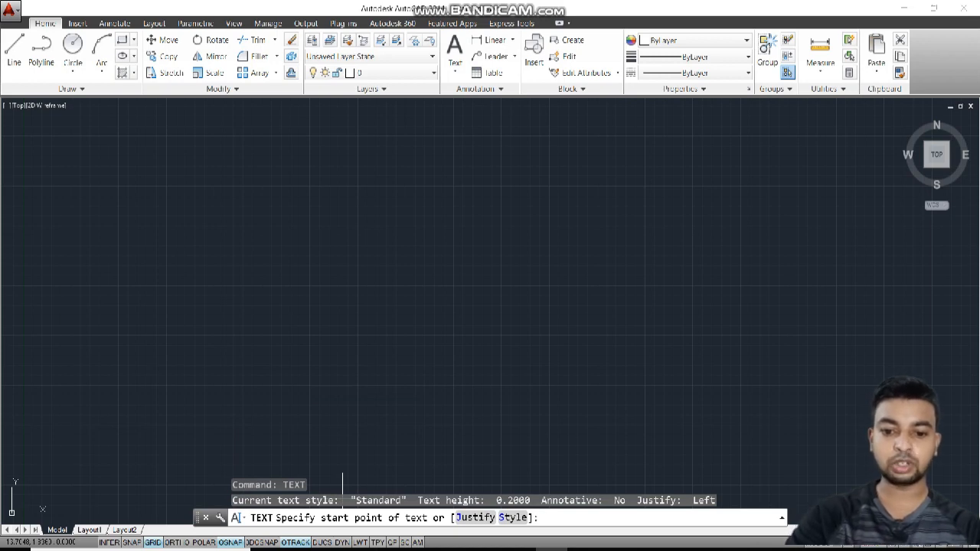
pyautogui.click(265, 214)
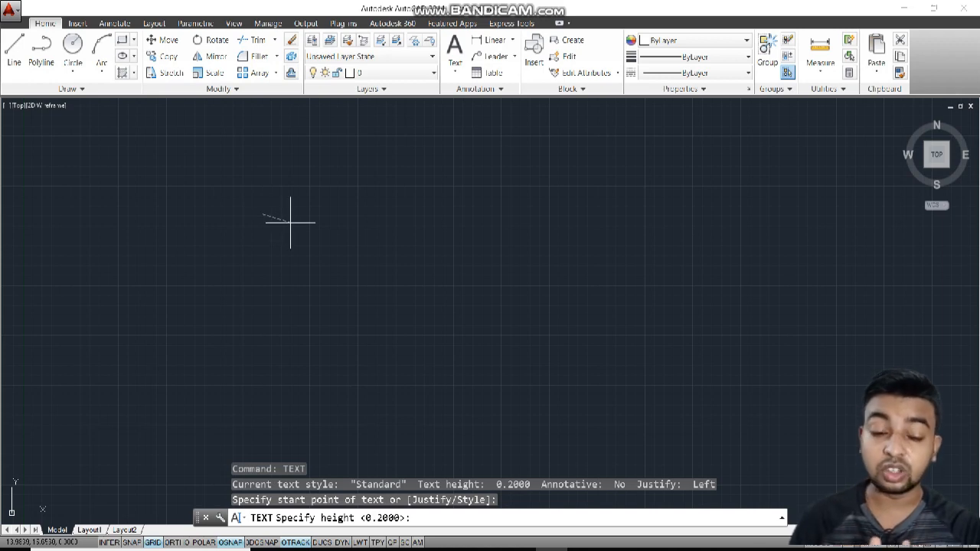
pyautogui.write('5')
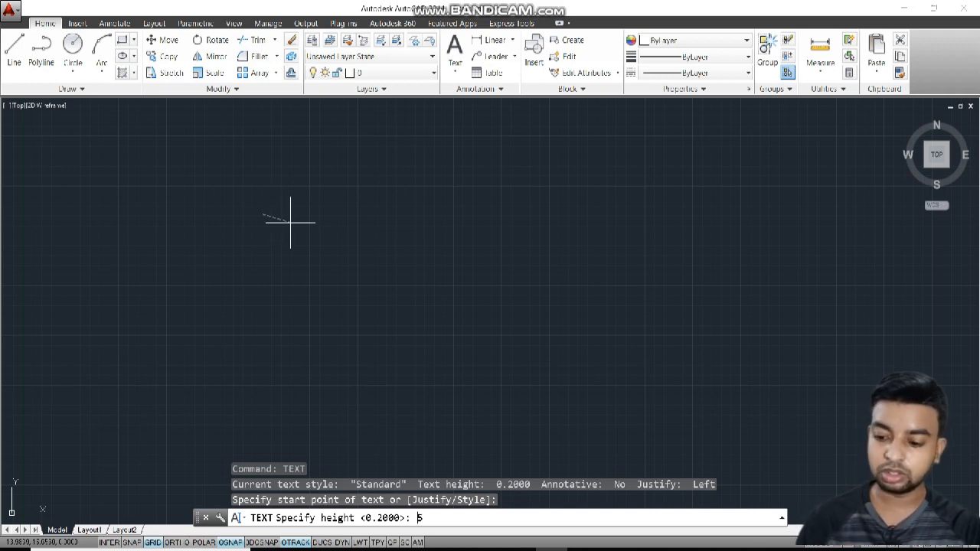
pyautogui.press('Return')
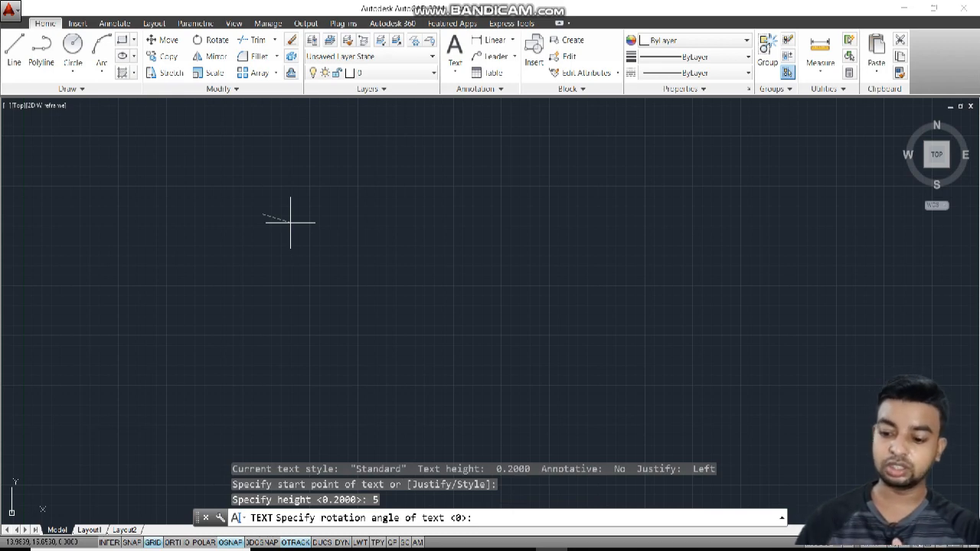
pyautogui.write('0')
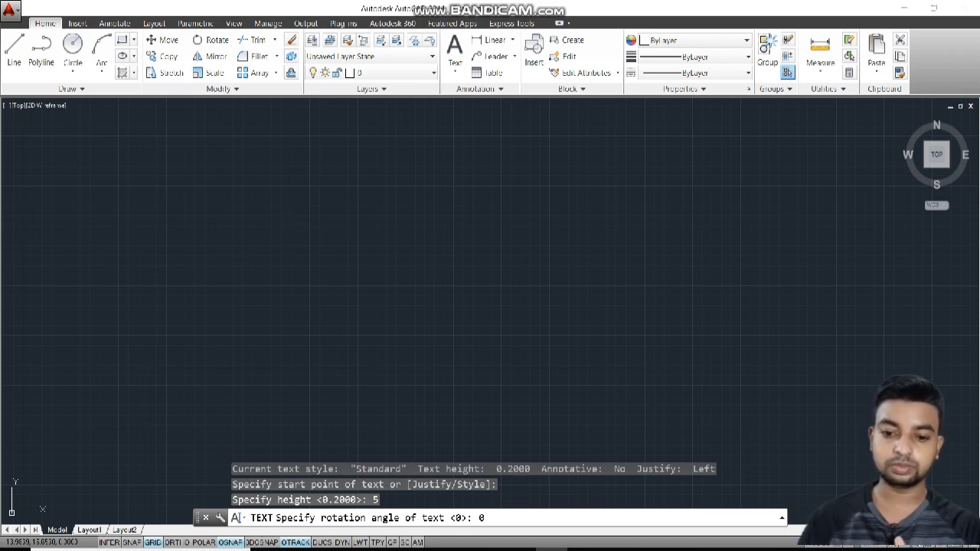
pyautogui.press('Return')
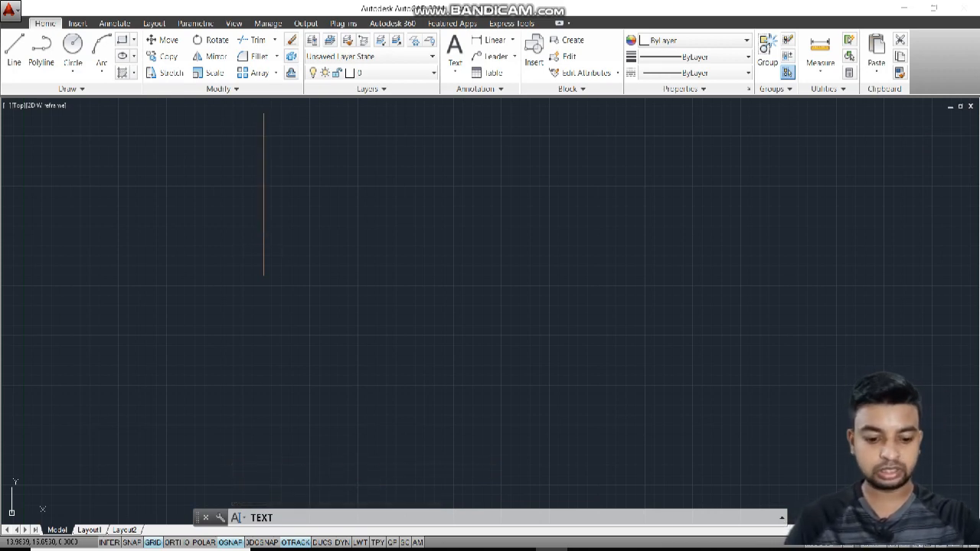
# Write "civil autocad with" followed by the presenter's first name on one line and finish the text.
pyautogui.write('civi')
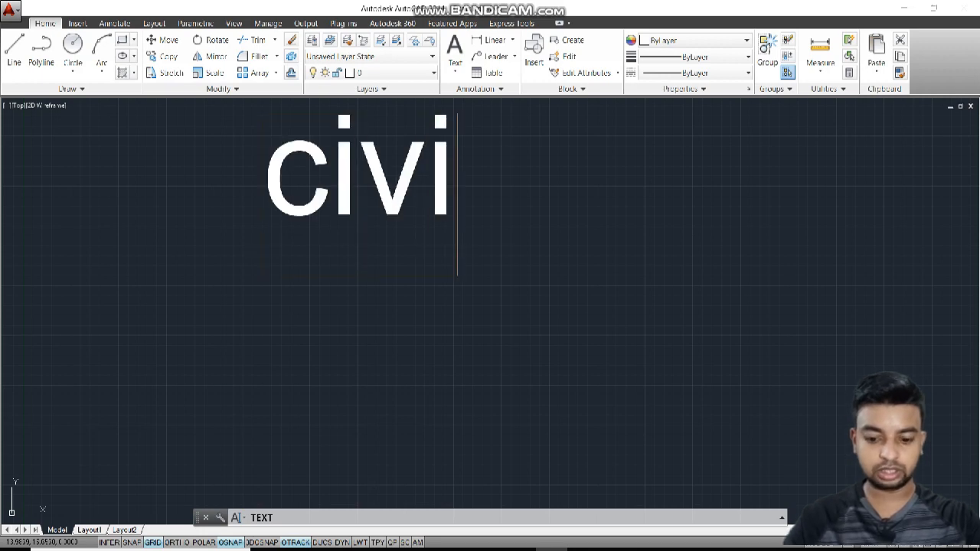
pyautogui.write('l au')
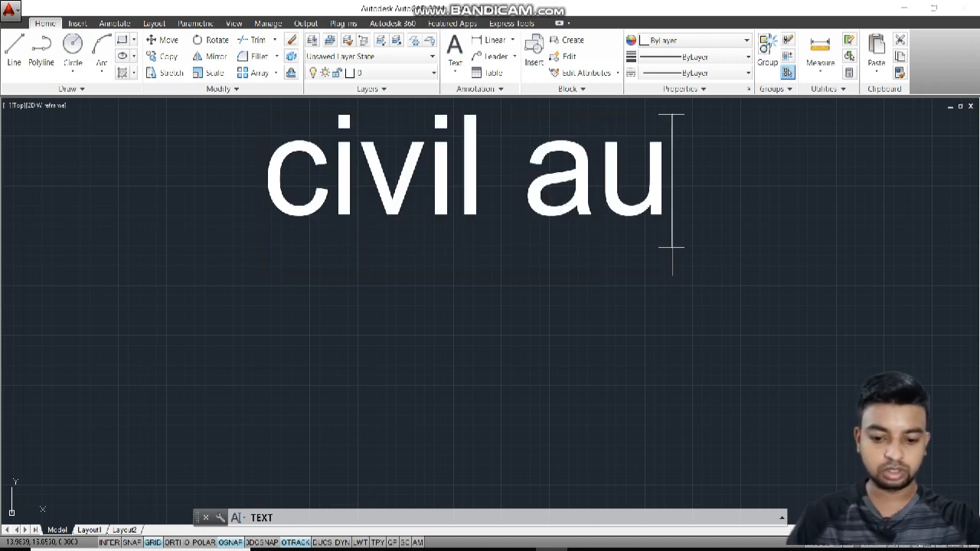
pyautogui.write('tocad wi')
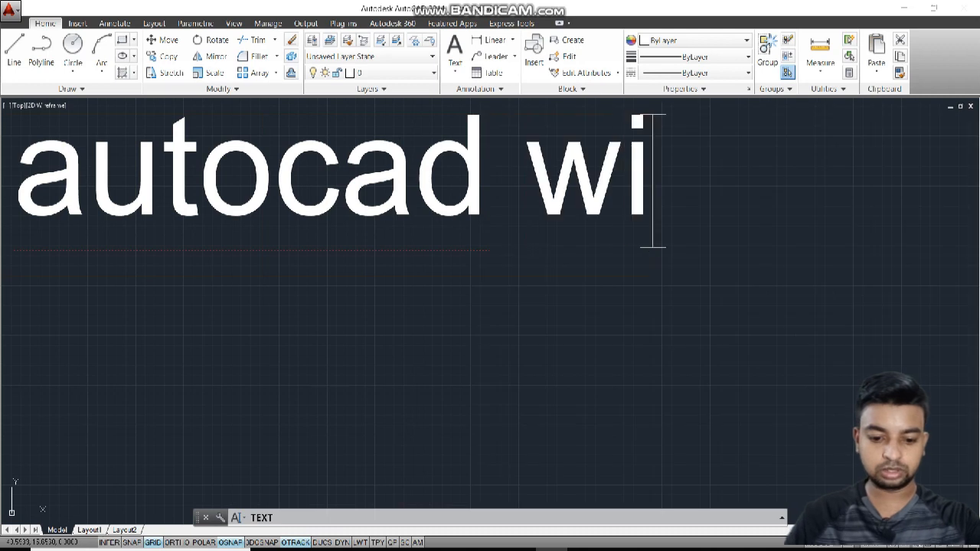
pyautogui.write('th pre')
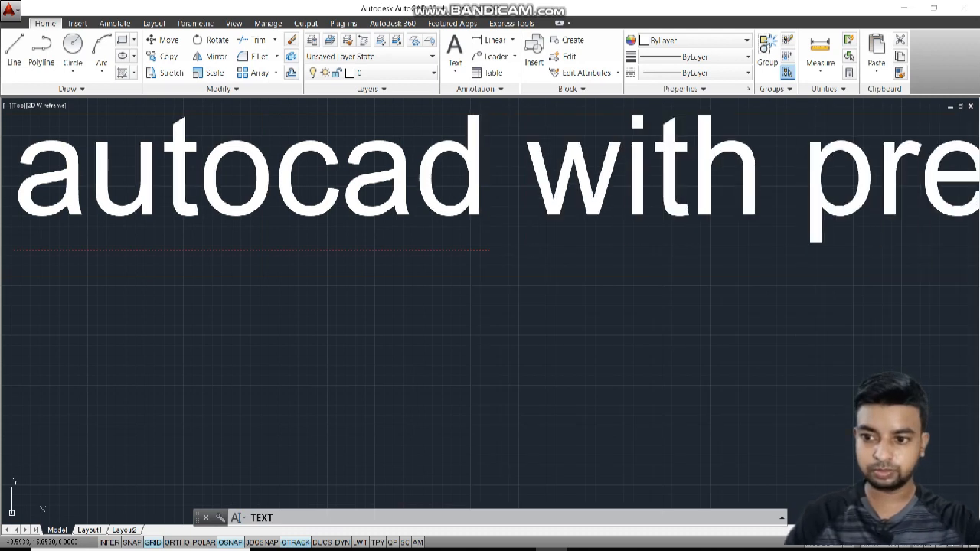
pyautogui.write('m')
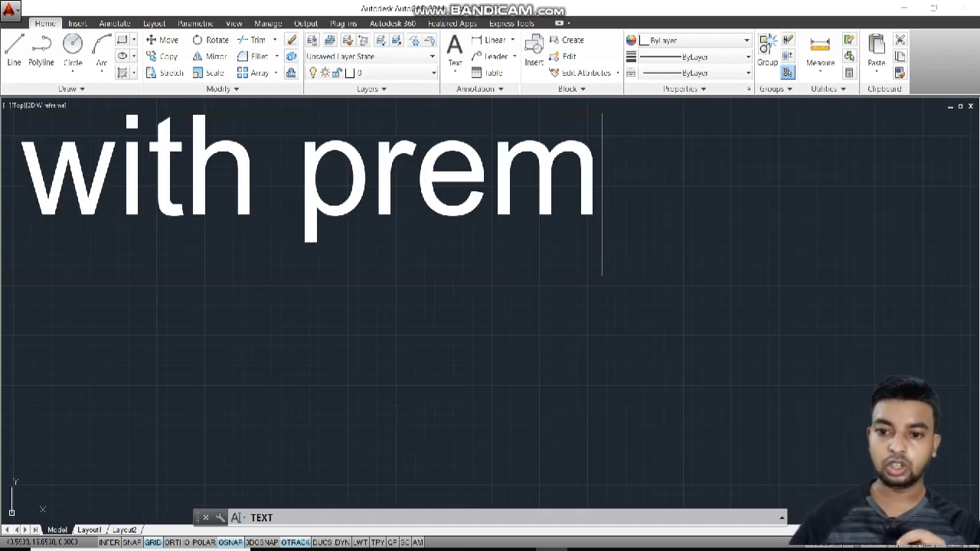
pyautogui.click(882, 367)
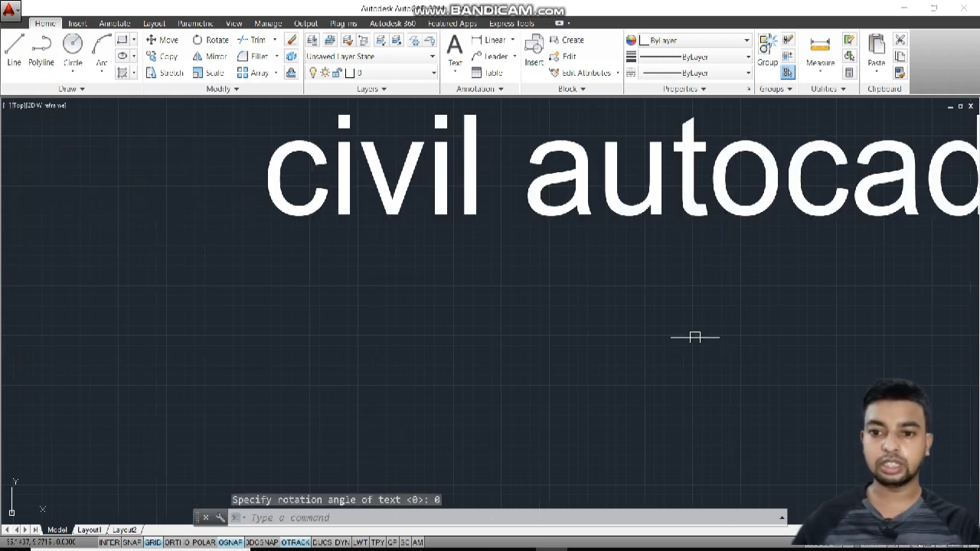
# Open the finished single-line text for in-place editing and exit the edit command.
pyautogui.scroll(-4, 716, 343)
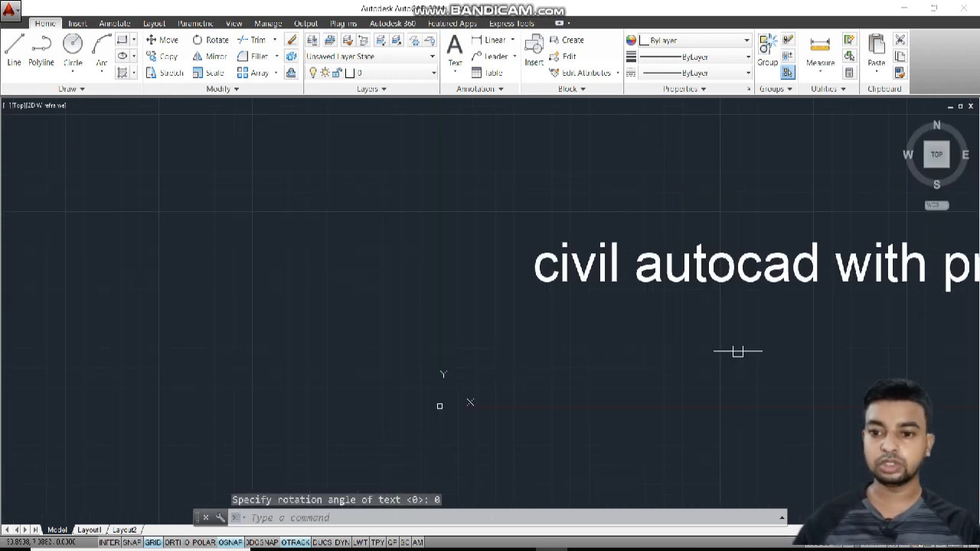
pyautogui.moveTo(796, 345); pyautogui.dragTo(394, 345, button='middle')
pyautogui.scroll(2, 429, 331)
pyautogui.scroll(-2, 429, 331)
pyautogui.moveTo(437, 332); pyautogui.dragTo(521, 278, button='middle')
pyautogui.click(714, 276)
pyautogui.doubleClick(714, 276)
pyautogui.click(752, 269)
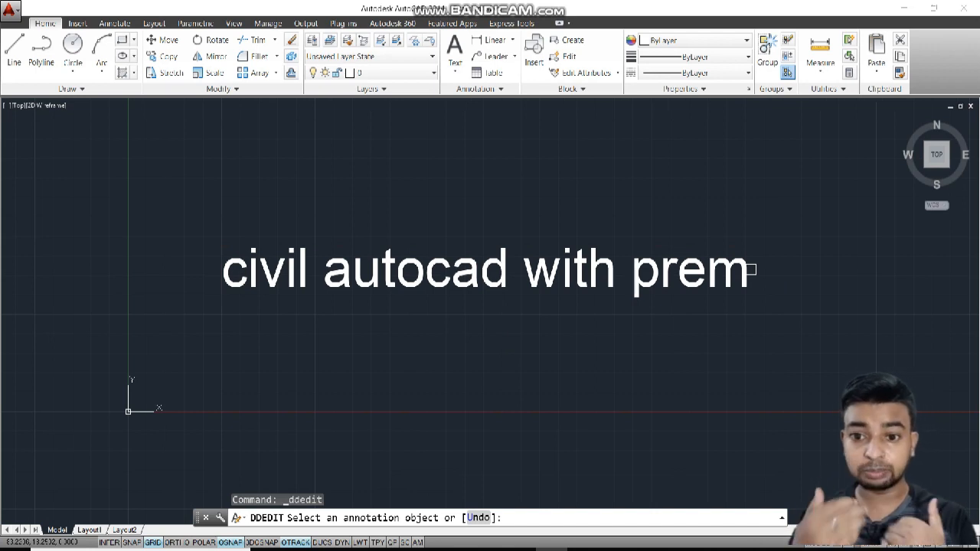
pyautogui.scroll(-2, 722, 360)
pyautogui.moveTo(722, 360); pyautogui.dragTo(707, 280, button='middle')
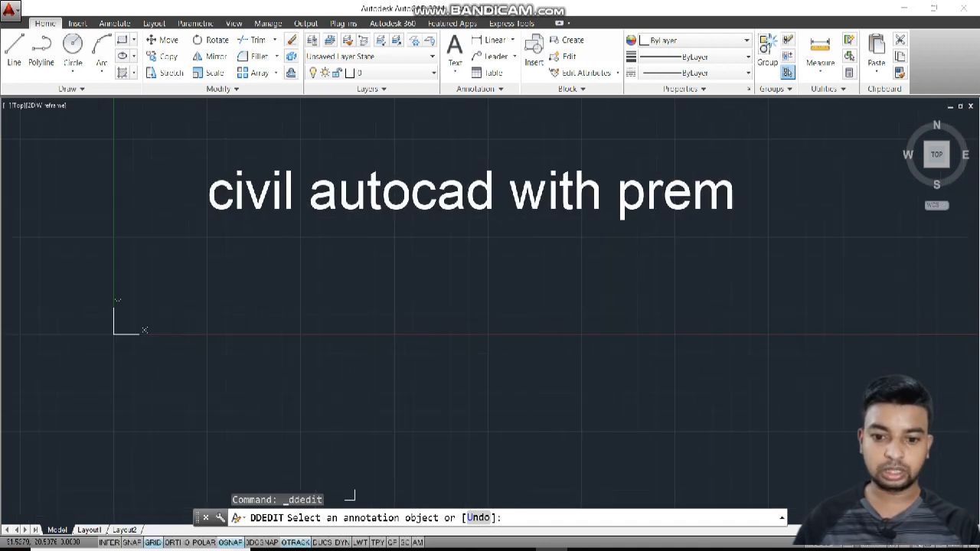
pyautogui.press('Escape')
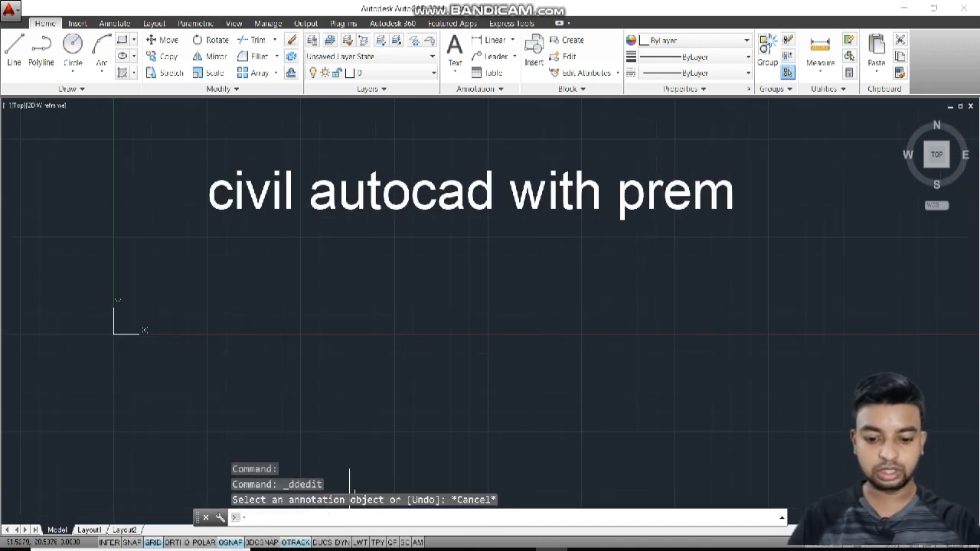
# Start a wide multiline text box below the single-line text and set its text height to 3.
pyautogui.write('mt')
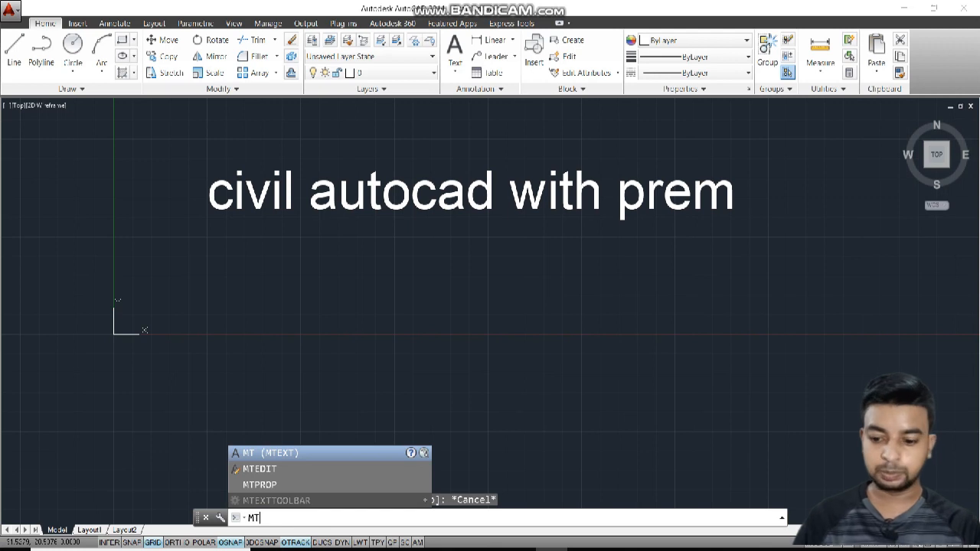
pyautogui.press('Return')
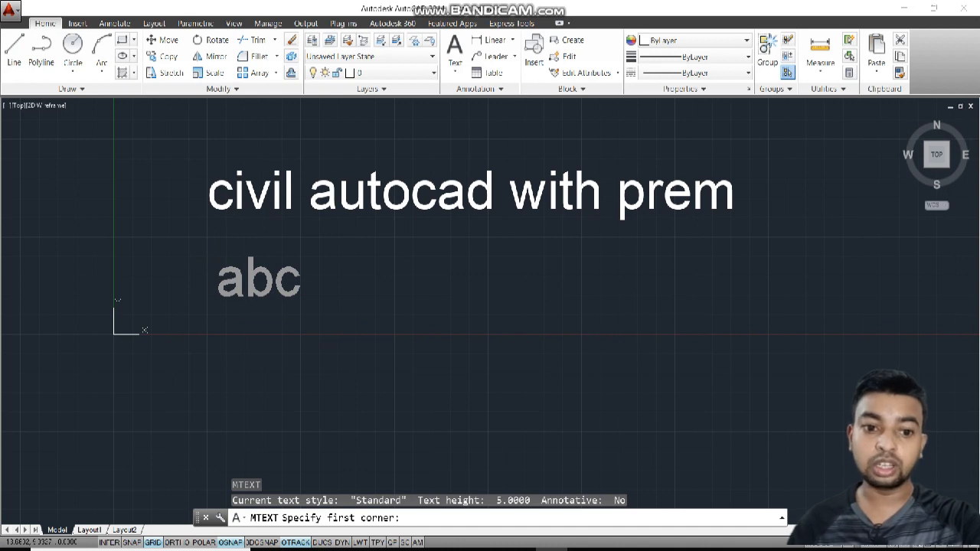
pyautogui.click(214, 255)
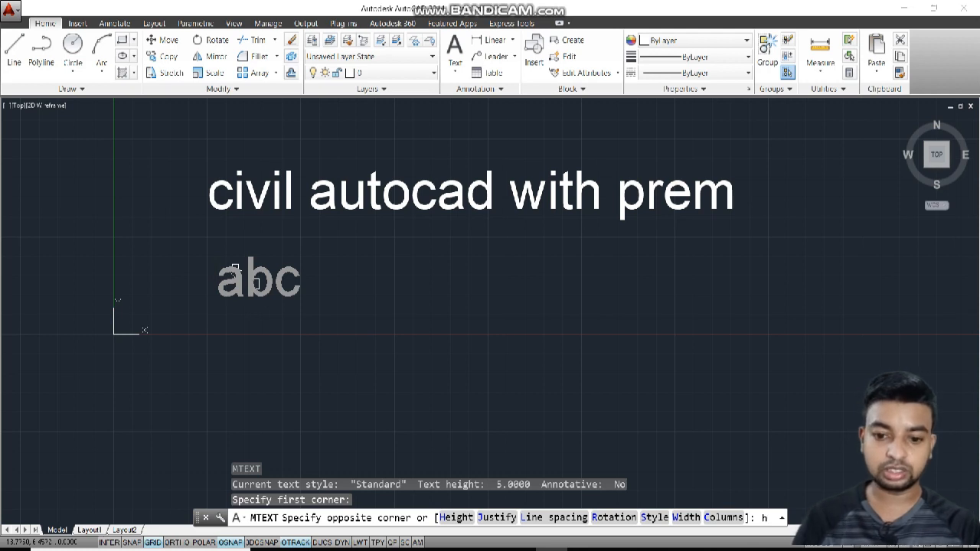
pyautogui.press('Return')
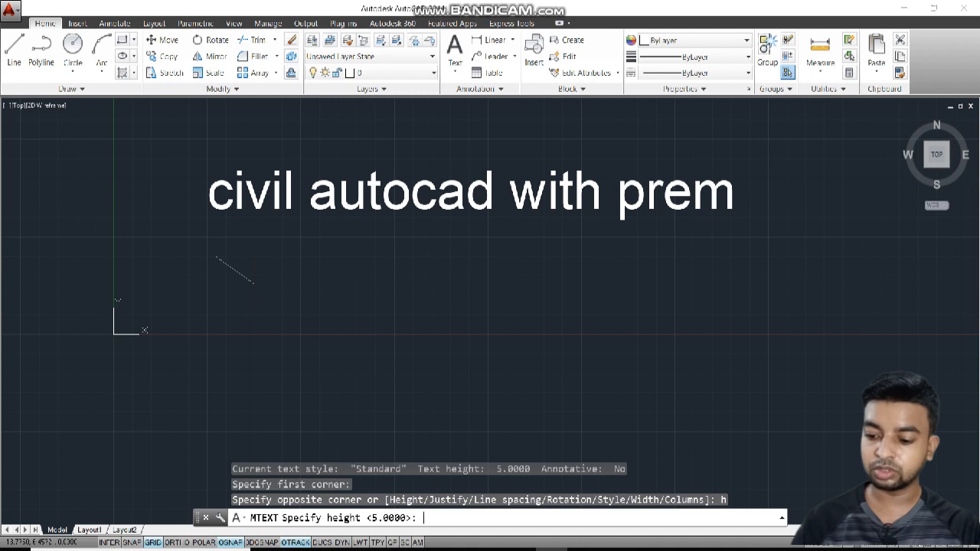
pyautogui.write('3')
pyautogui.press('Return')
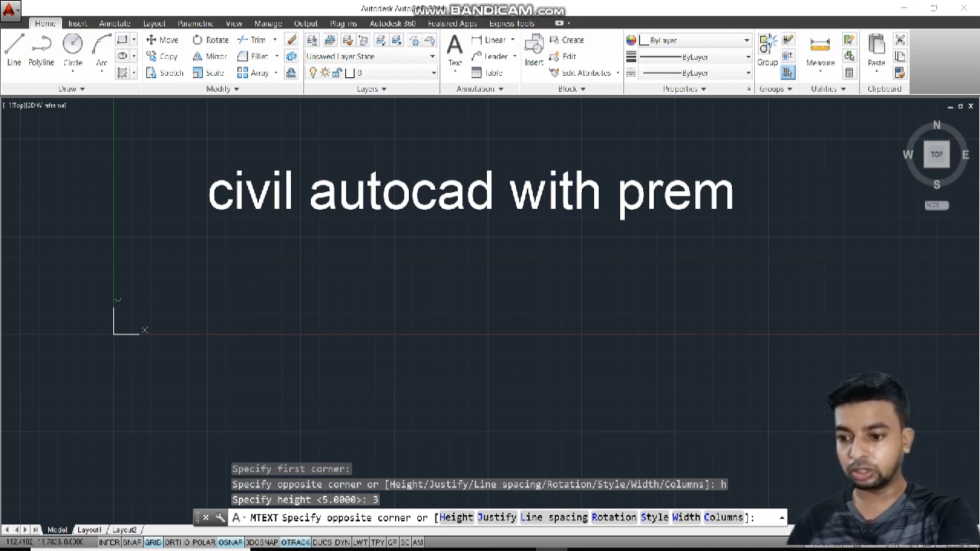
pyautogui.click(956, 475)
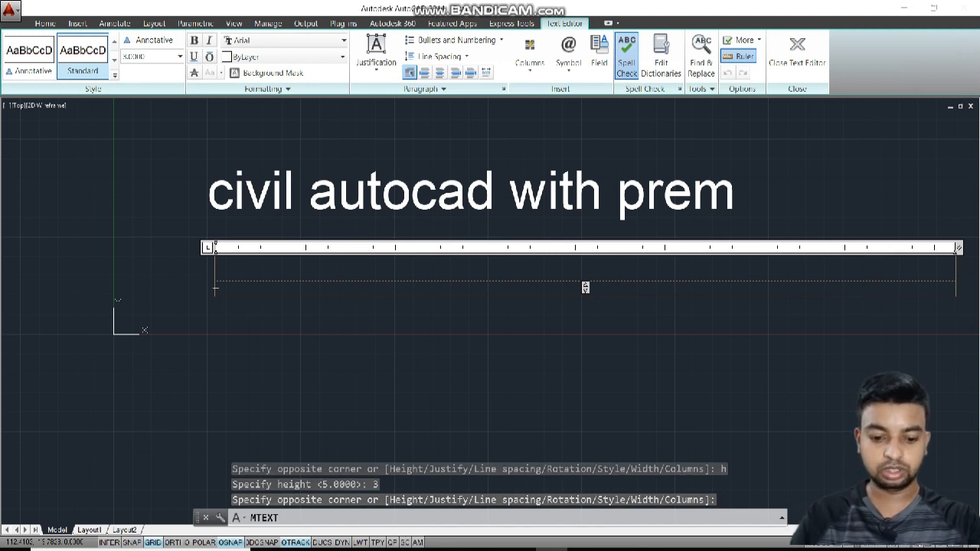
pyautogui.write('civi')
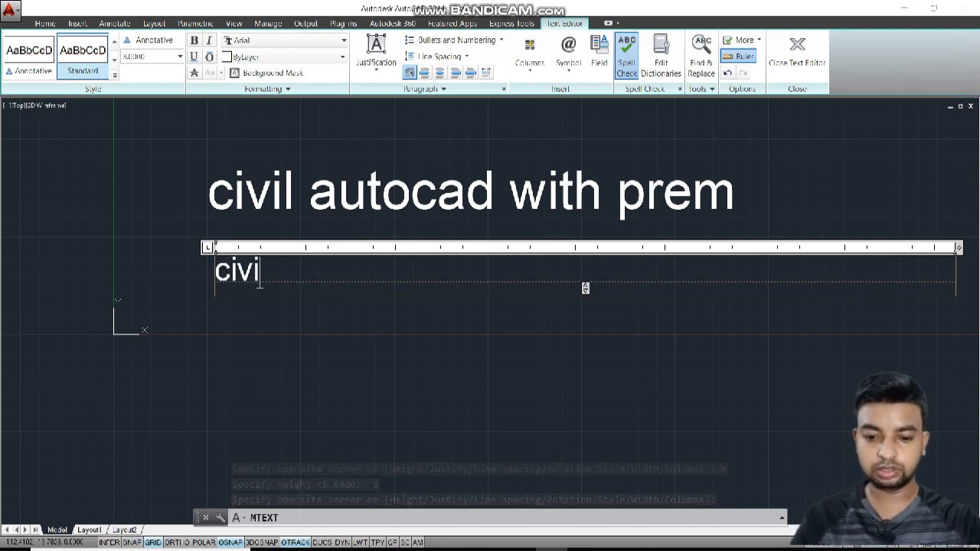
pyautogui.press('BackSpace')
pyautogui.press('BackSpace')
pyautogui.press('BackSpace')
pyautogui.press('BackSpace')
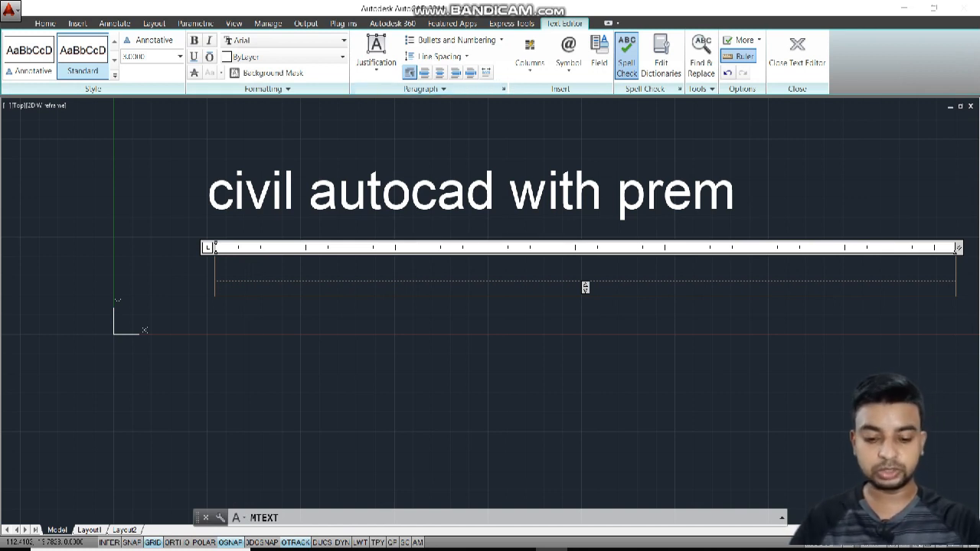
# Write "civil", "autocad", "with" and the presenter's first name on four separate lines of the multiline text.
pyautogui.write('civil')
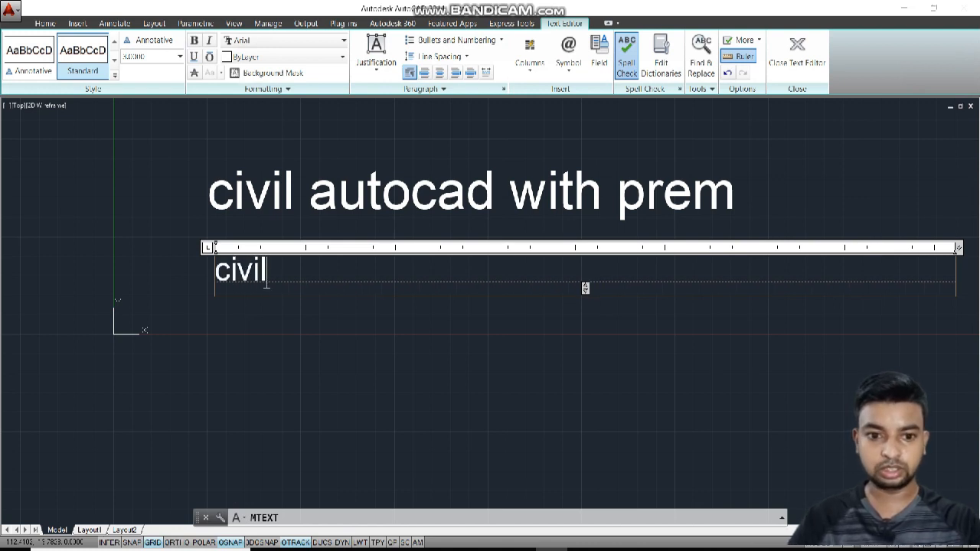
pyautogui.press('Return')
pyautogui.write('auto')
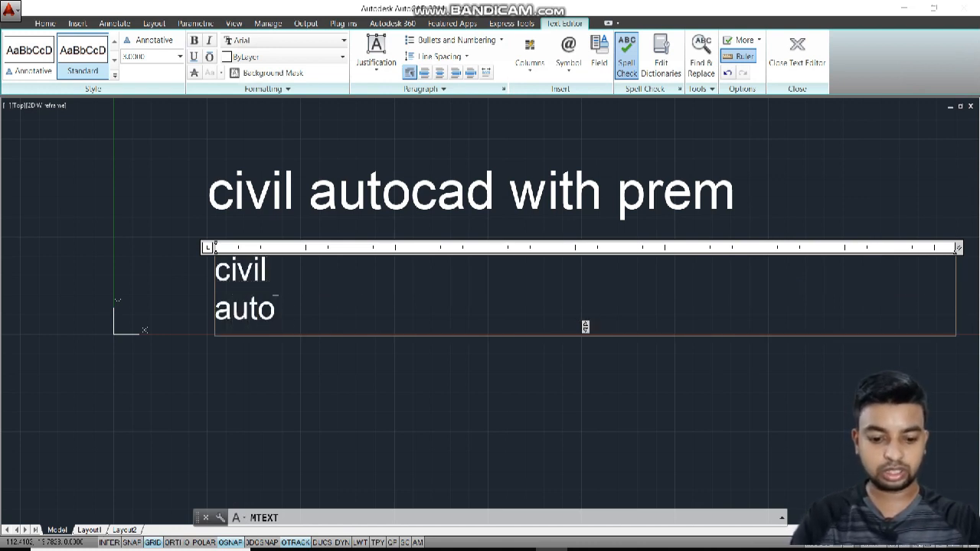
pyautogui.write('cas')
pyautogui.press('BackSpace')
pyautogui.write('d')
pyautogui.press('Return')
pyautogui.write('w')
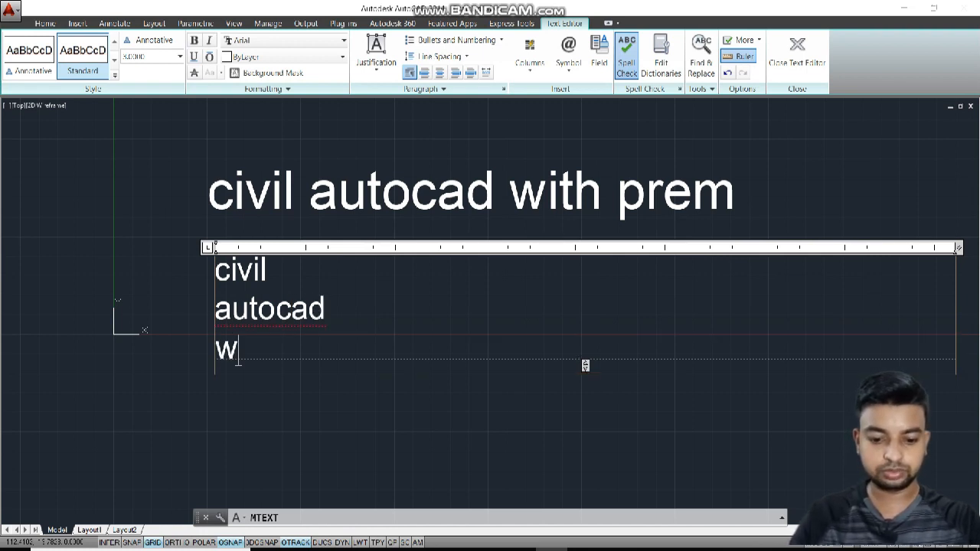
pyautogui.write('ith')
pyautogui.press('Return')
pyautogui.write('prem')
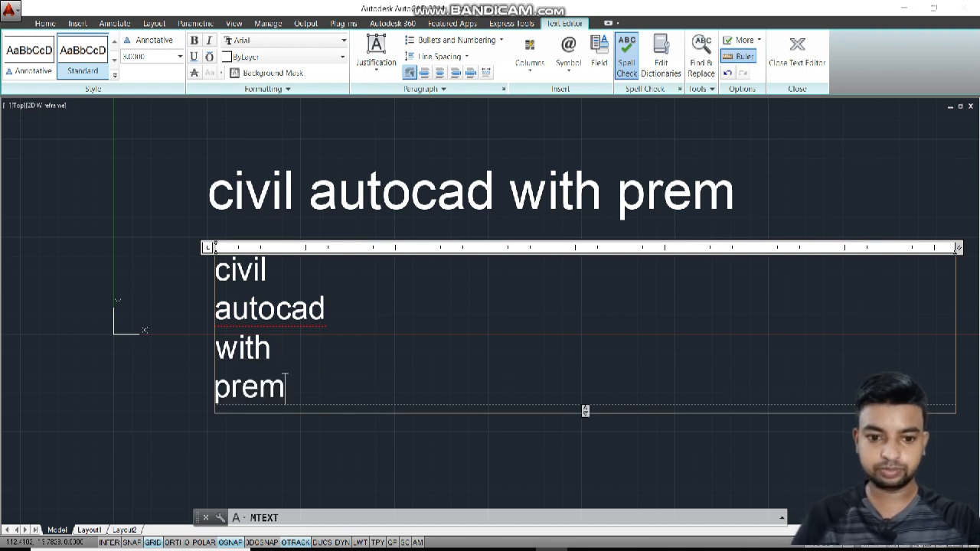
# Add the lines "123456789" and "dfkjlgflhkl'", a blank line, "ngfnkhgkgh;" and "ijfl" to the multiline text, ending on a new line.
pyautogui.press('Return')
pyautogui.write('123')
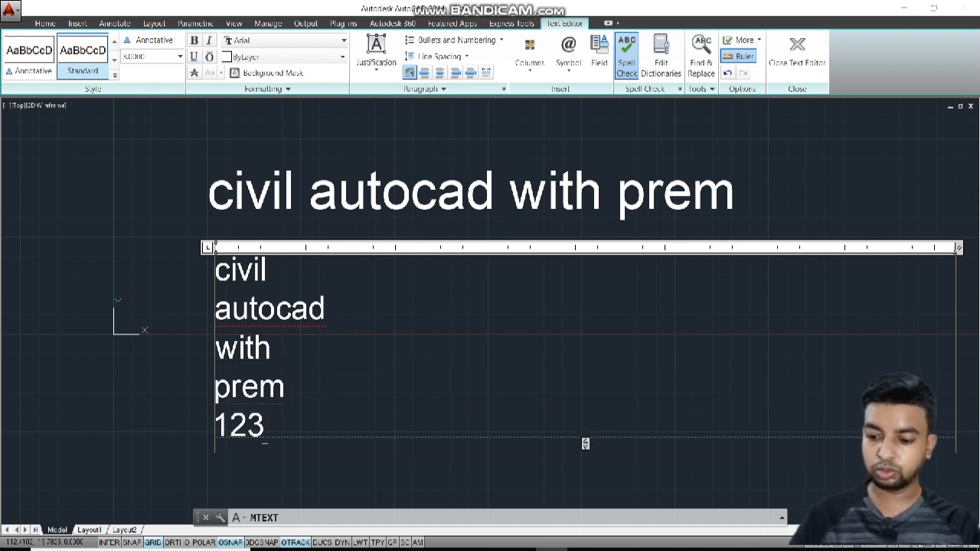
pyautogui.write('456789')
pyautogui.press('Return')
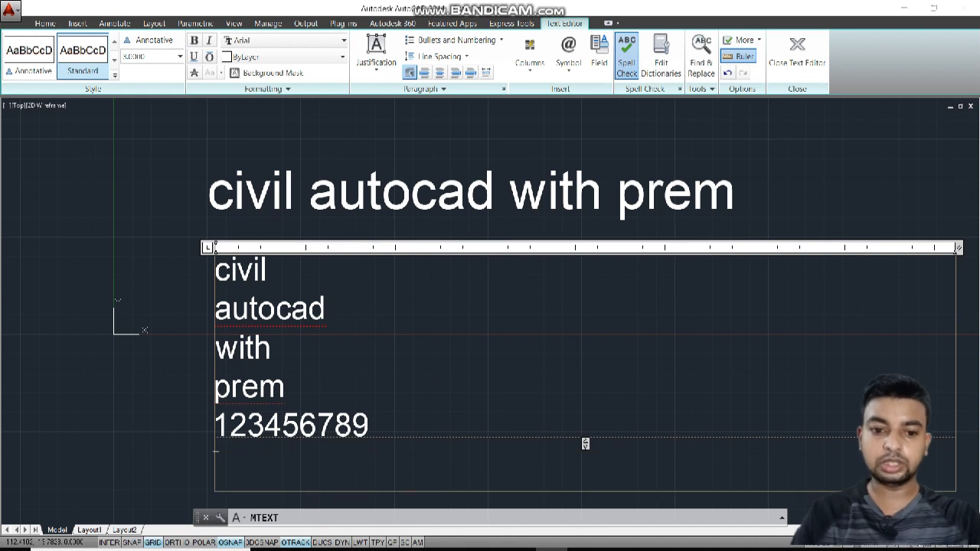
pyautogui.write("dfkjlgflhkl'")
pyautogui.press('Return')
pyautogui.press('Return')
pyautogui.write('n')
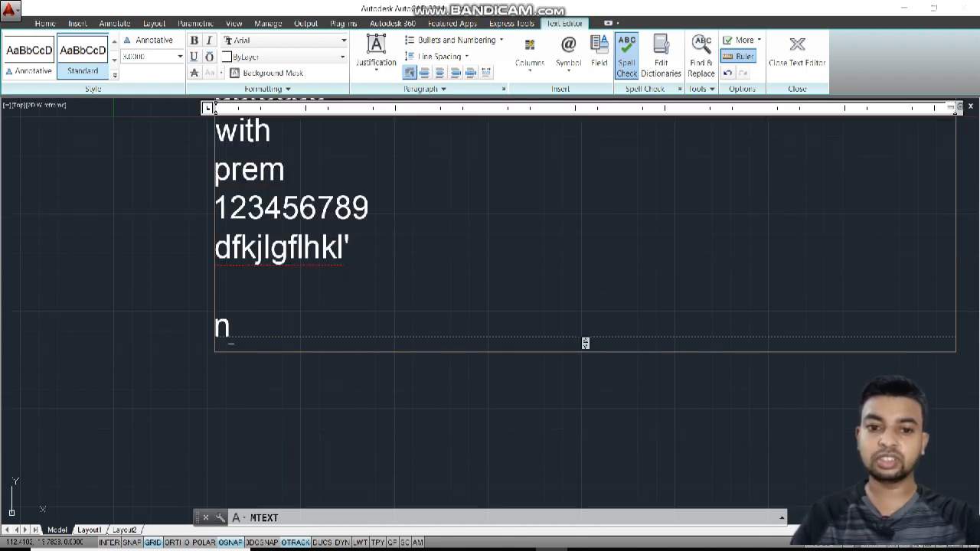
pyautogui.write('gfnkhgkgh;')
pyautogui.press('Return')
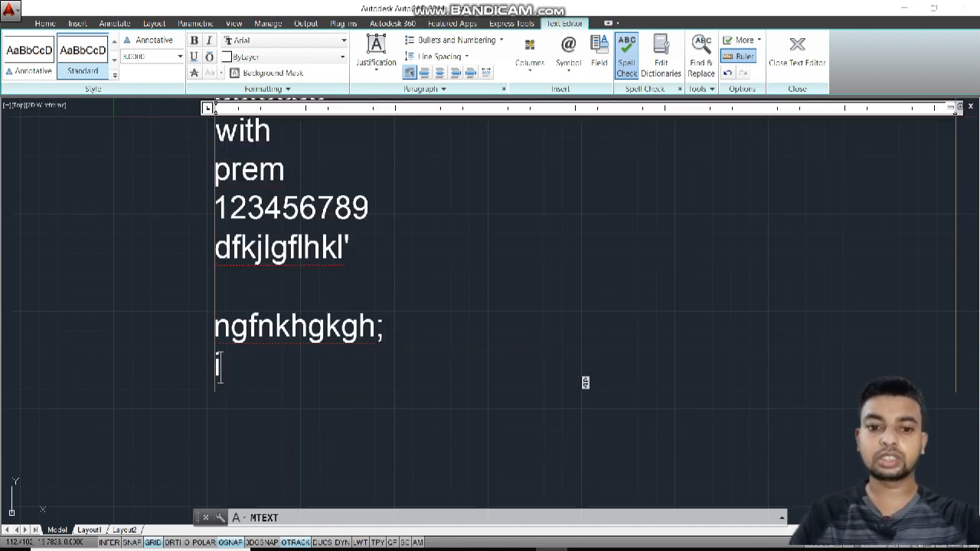
pyautogui.write('ijfl')
pyautogui.press('Return')
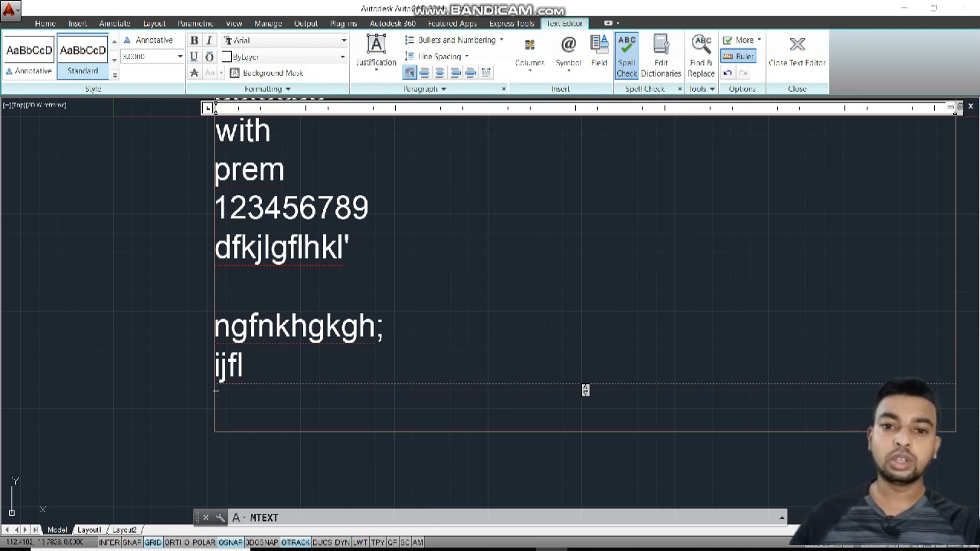
pyautogui.scroll(-2, 490, 306)
pyautogui.moveTo(536, 268); pyautogui.dragTo(451, 382, button='middle')
pyautogui.scroll(-2, 450, 382)
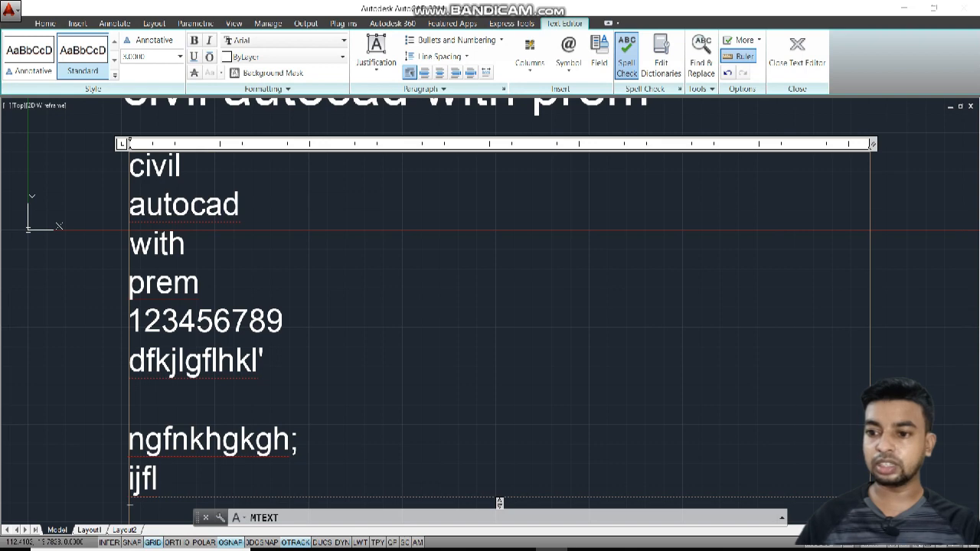
# Finish the multiline text and leave its editor.
pyautogui.click(938, 235)
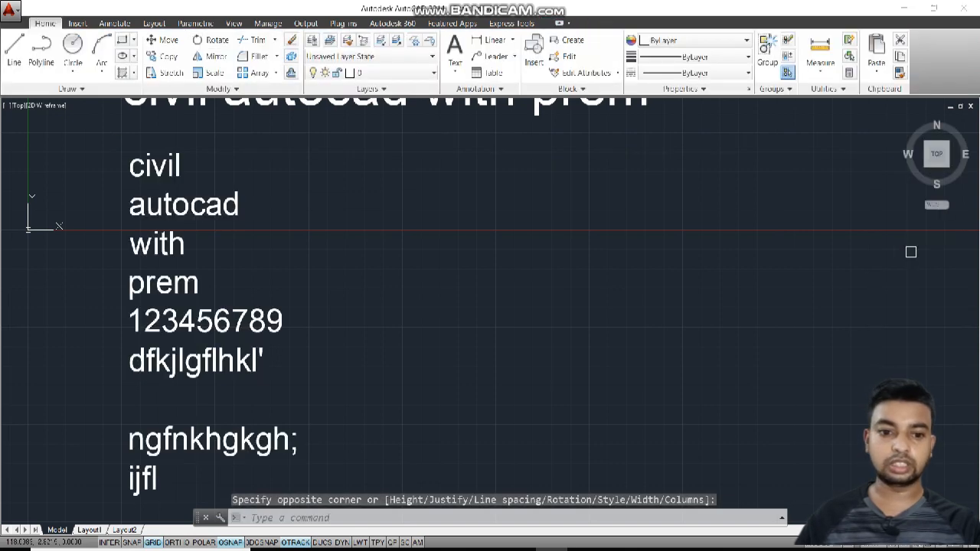
pyautogui.scroll(-2, 502, 394)
pyautogui.click(937, 154)
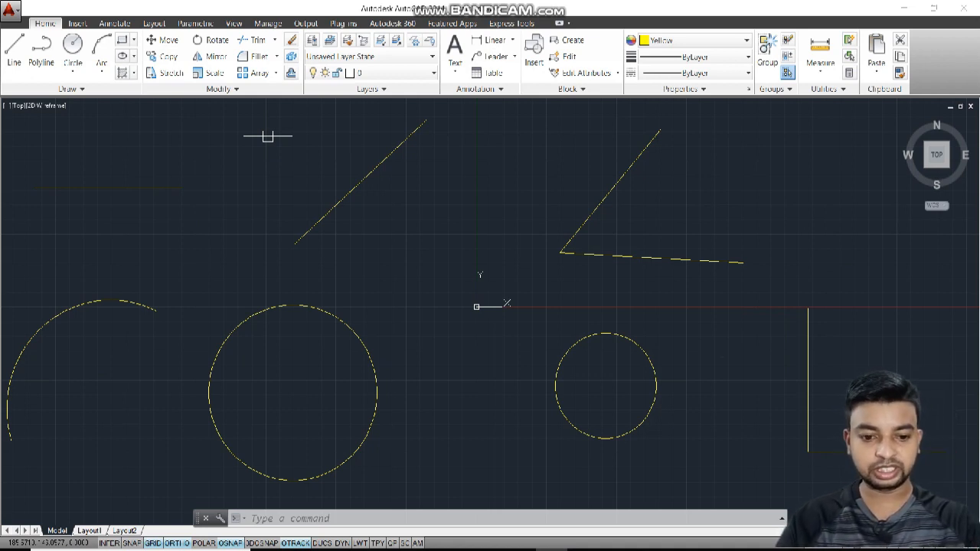
# Add a linear dimension (DIMLINEAR) between the horizontal line's two endpoints, placing the dimension line below it.
pyautogui.write('dim')
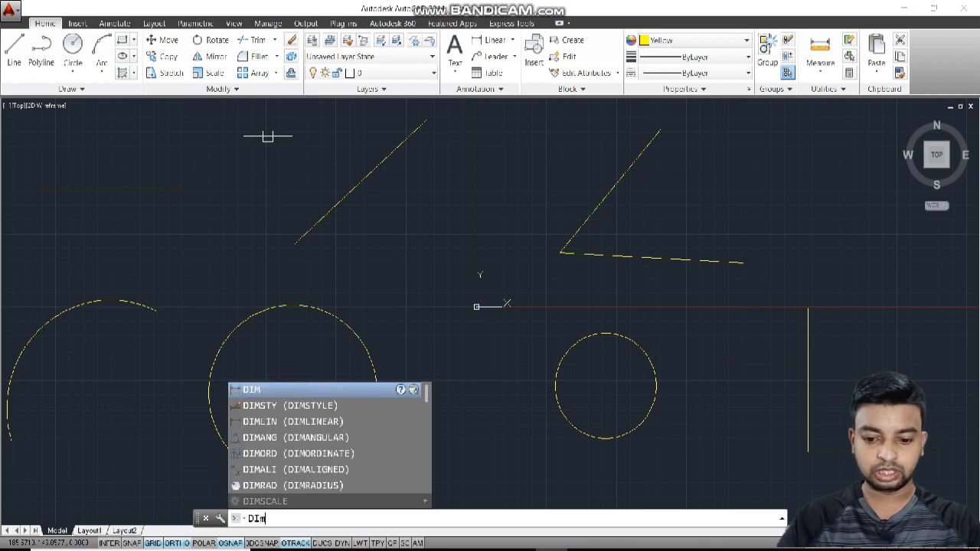
pyautogui.write('lin')
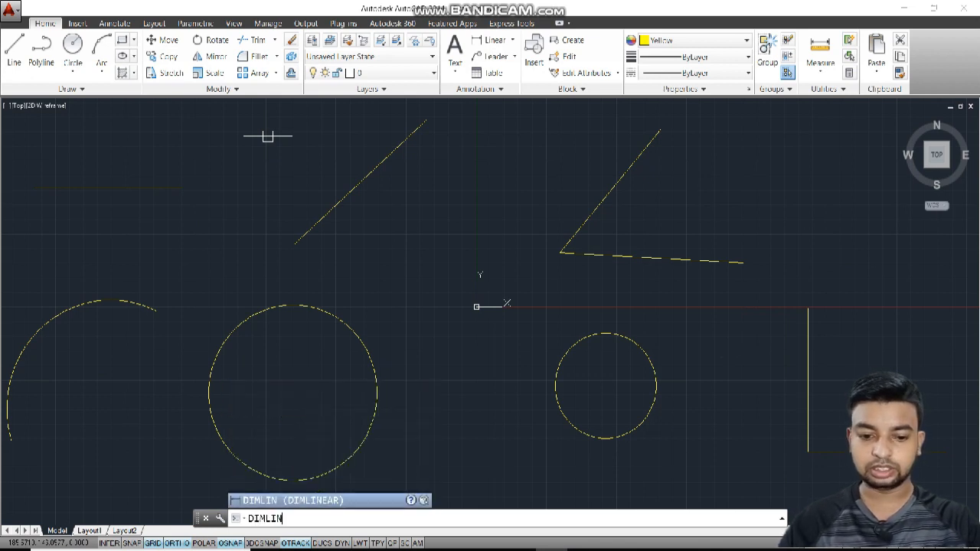
pyautogui.press('Return')
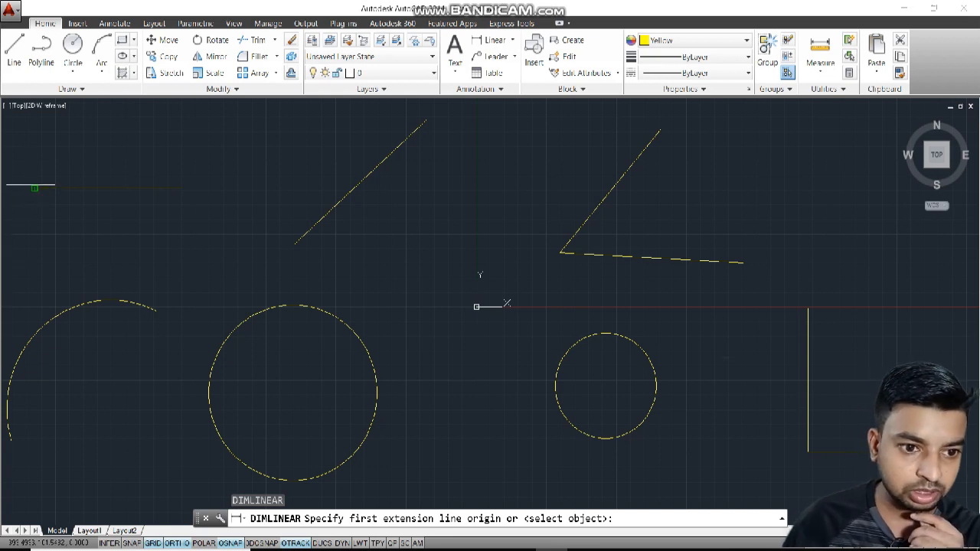
pyautogui.click(35, 188)
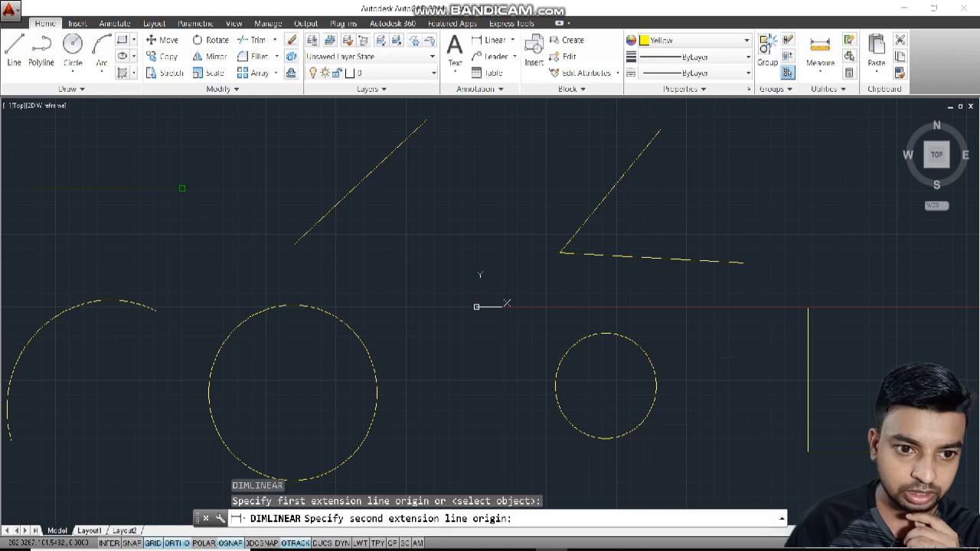
pyautogui.click(181, 188)
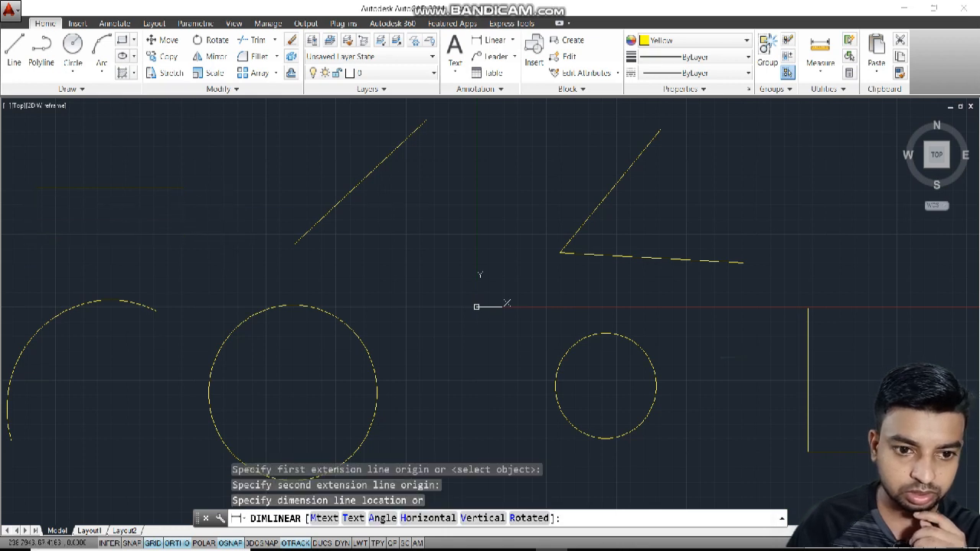
pyautogui.click(476, 307)
# Examine the text of the linear dimension below the horizontal line up close.
pyautogui.scroll(5, 89, 245)
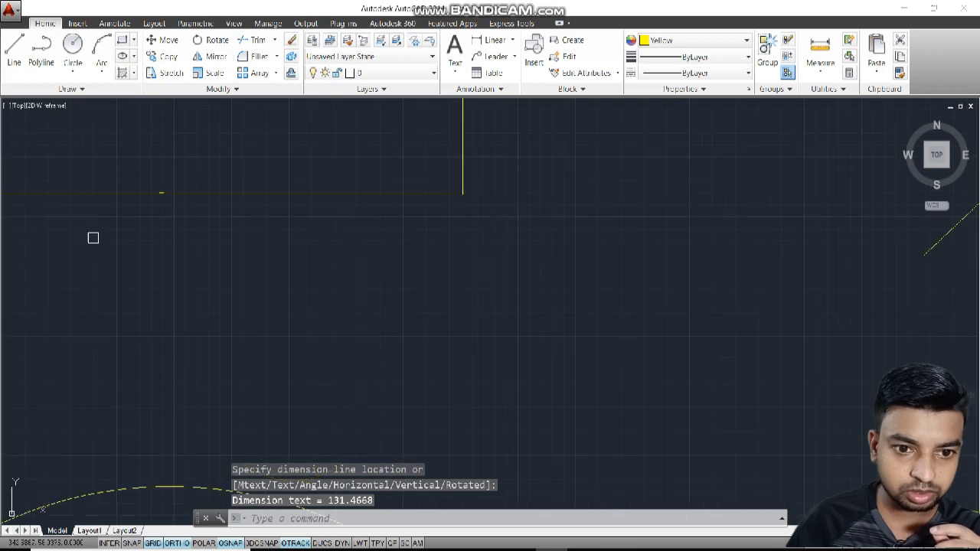
pyautogui.scroll(6, 134, 222)
pyautogui.scroll(-2, 315, 173)
pyautogui.scroll(4, 330, 148)
pyautogui.moveTo(343, 144); pyautogui.dragTo(357, 384, button='middle')
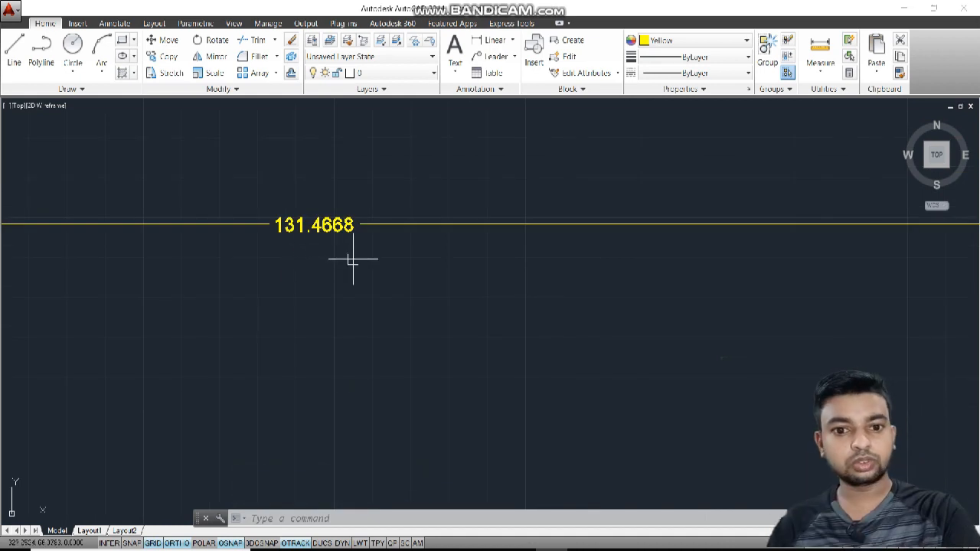
pyautogui.scroll(-3, 364, 276)
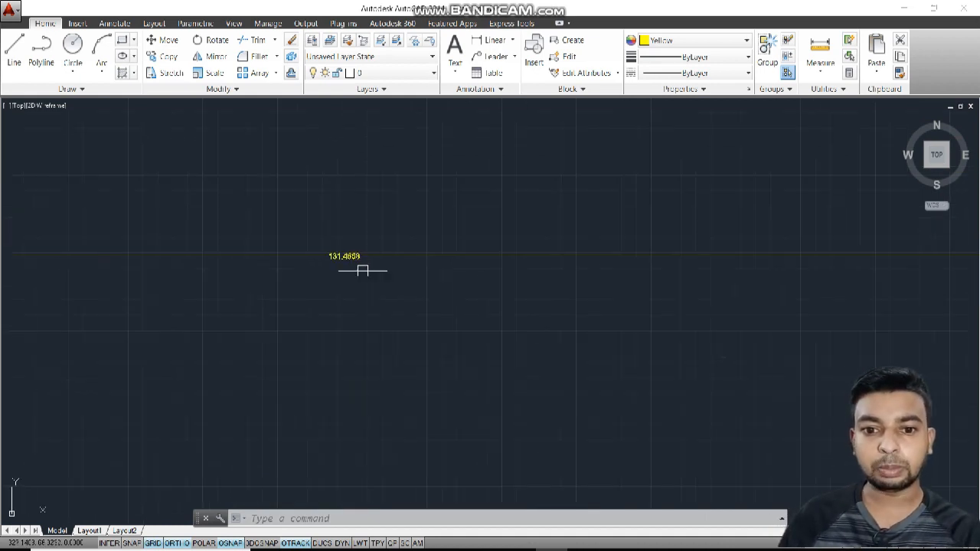
pyautogui.scroll(3, 416, 276)
pyautogui.scroll(-5, 372, 267)
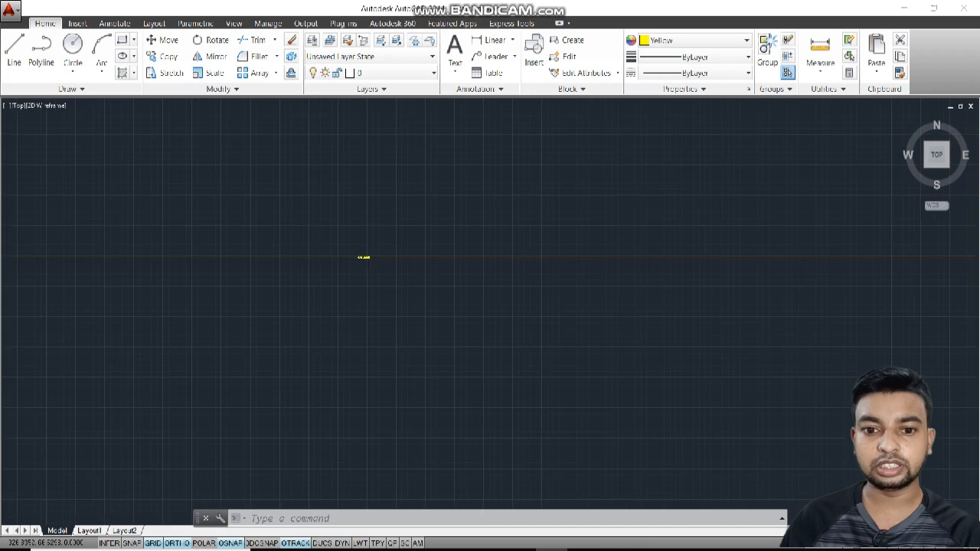
pyautogui.scroll(5, 422, 268)
pyautogui.scroll(-2, 547, 268)
# Add an aligned dimension (DIMALIGNED) between the standalone inclined line's endpoints, placed on its lower-right side, and inspect its text.
pyautogui.moveTo(755, 266)
pyautogui.mouseDown(button='middle')
pyautogui.moveTo(180, 336)
pyautogui.moveTo(175, 315)
pyautogui.mouseUp(button='middle')
pyautogui.scroll(-2, 554, 352)
pyautogui.moveTo(555, 354); pyautogui.dragTo(528, 301, button='middle')
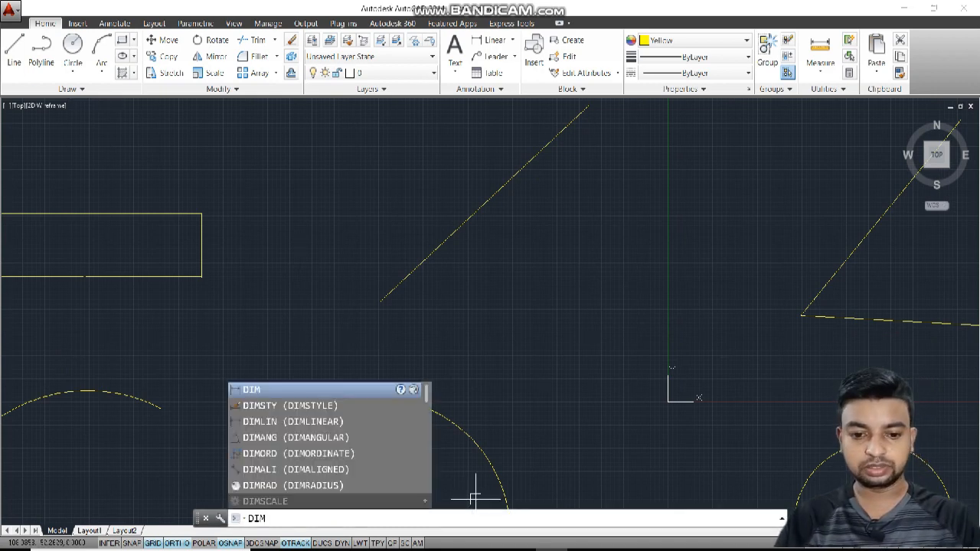
pyautogui.write('l')
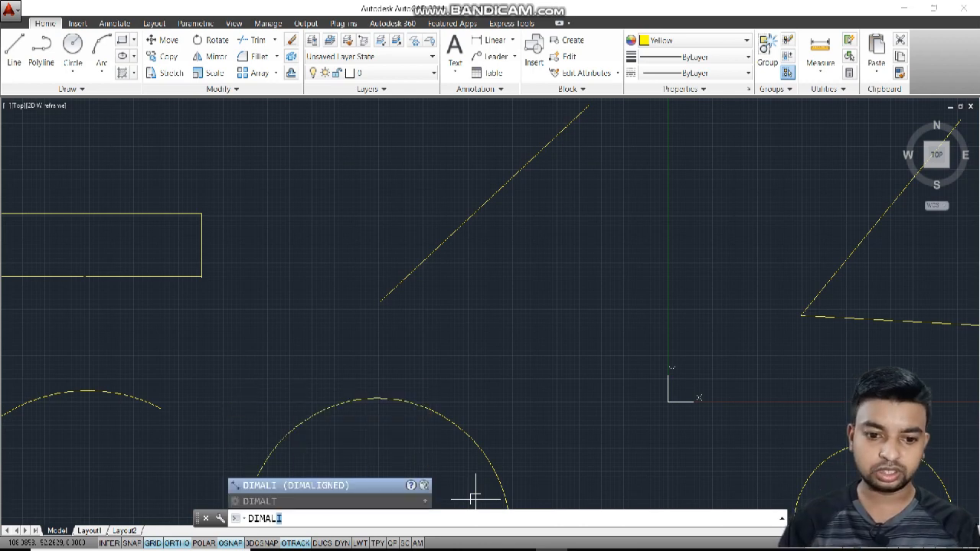
pyautogui.press('Return')
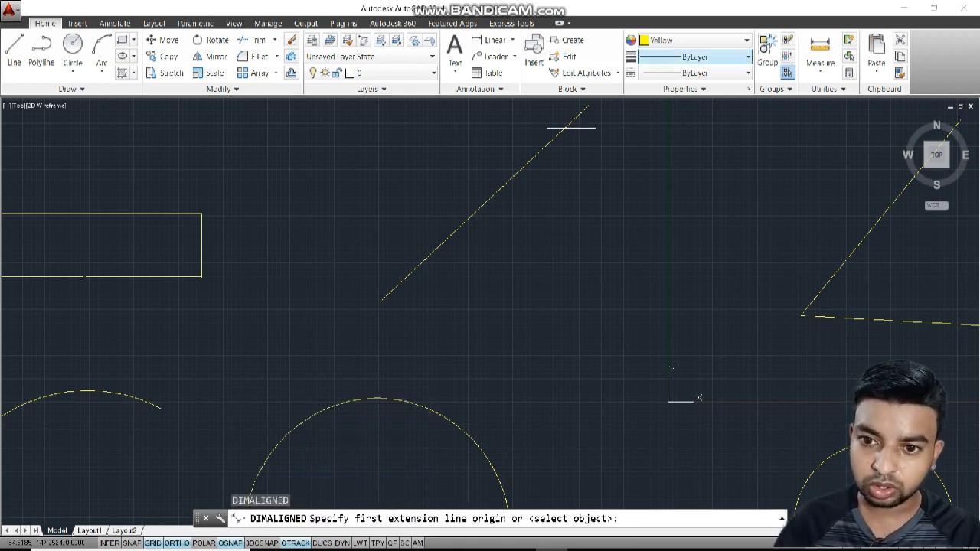
pyautogui.click(590, 104)
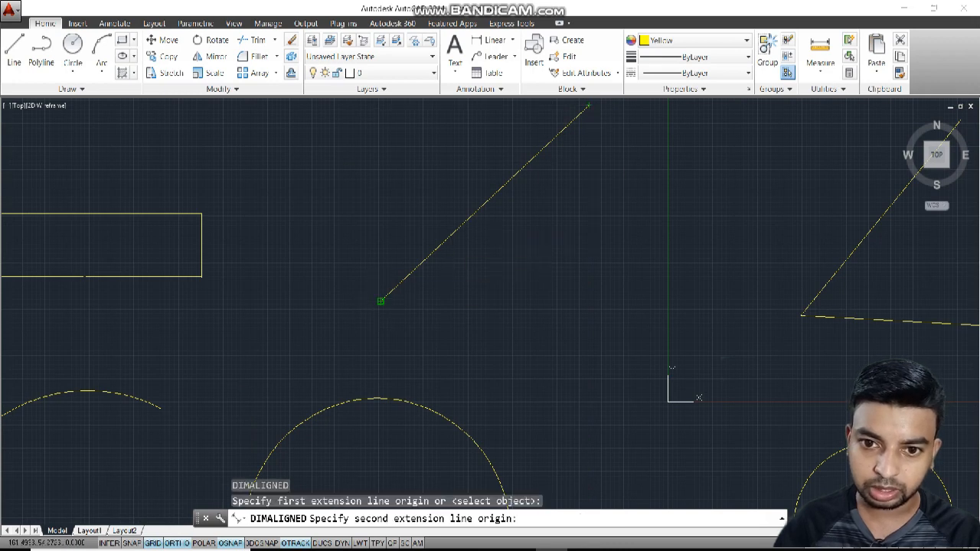
pyautogui.click(382, 301)
pyautogui.click(507, 322)
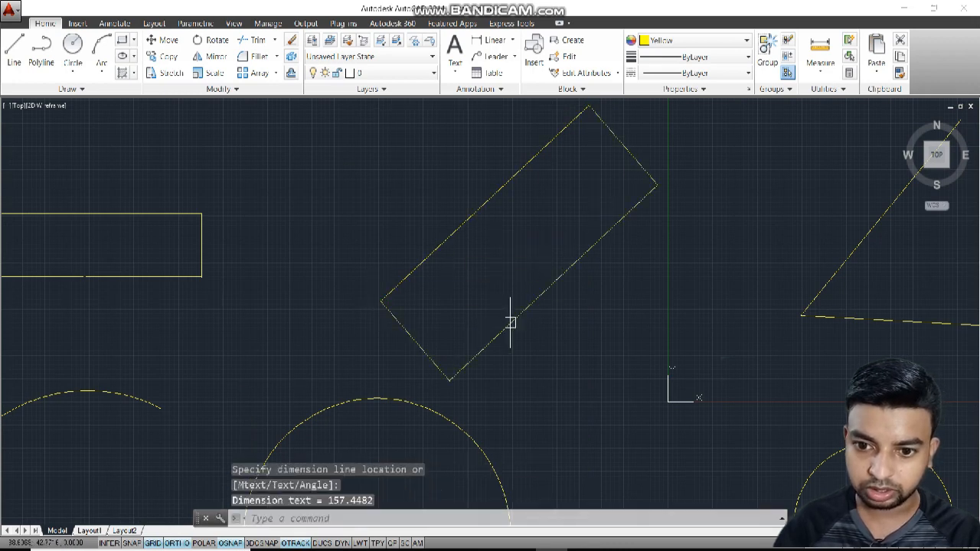
pyautogui.scroll(5, 574, 273)
pyautogui.scroll(6, 465, 306)
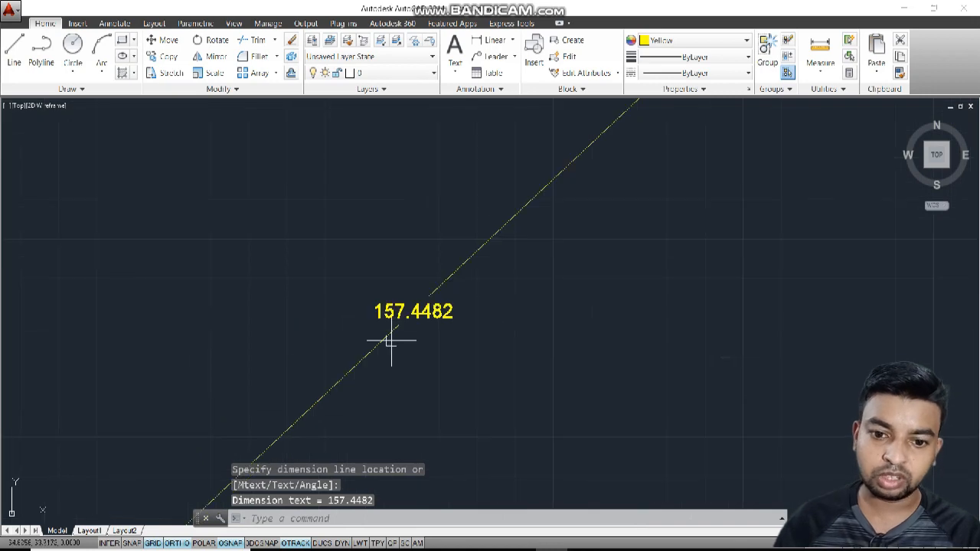
pyautogui.scroll(-4, 449, 329)
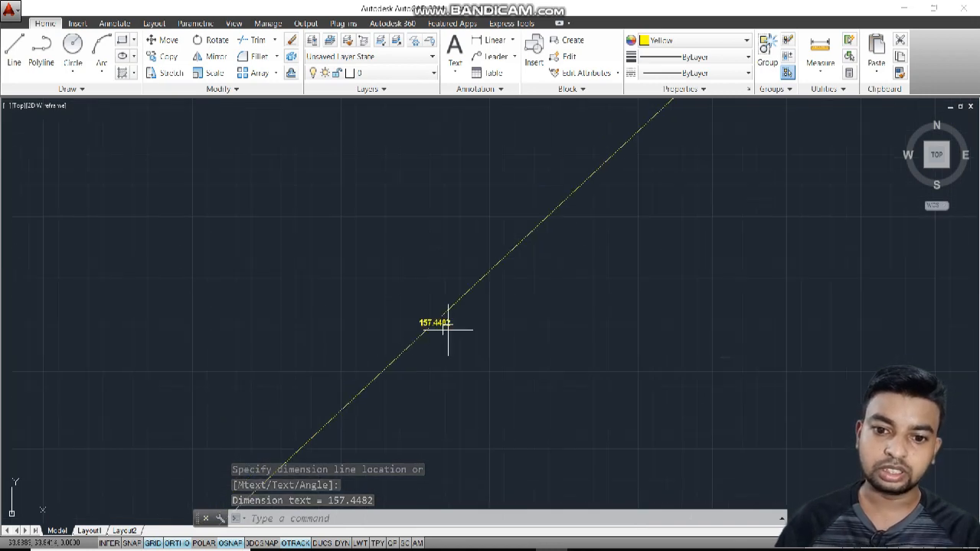
pyautogui.scroll(3, 413, 328)
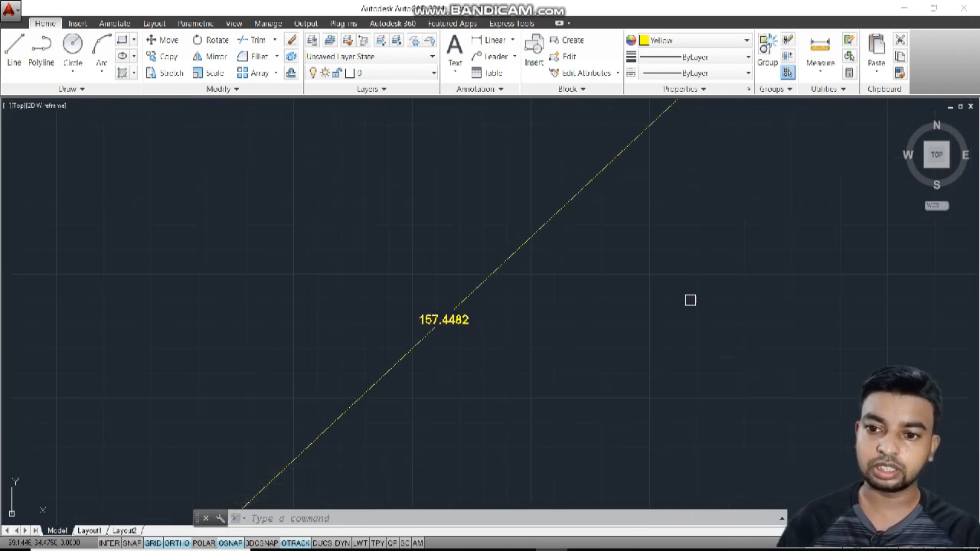
# Add an angular dimension (DIMANGULAR) between the inclined line and the dashed line that meet at a corner, placing its arc between them.
pyautogui.scroll(-3, 852, 322)
pyautogui.scroll(-5, 888, 333)
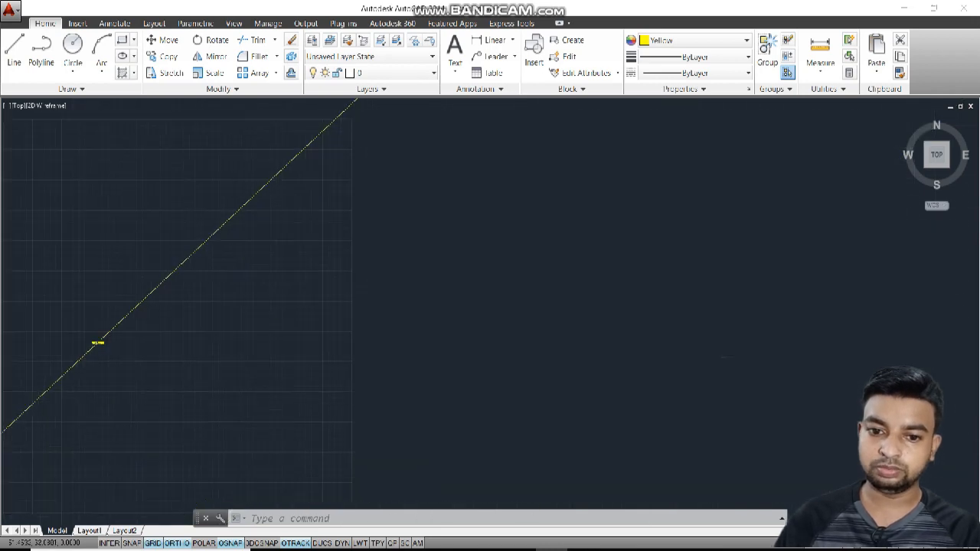
pyautogui.moveTo(770, 347); pyautogui.dragTo(383, 317, button='middle')
pyautogui.scroll(2, 418, 330)
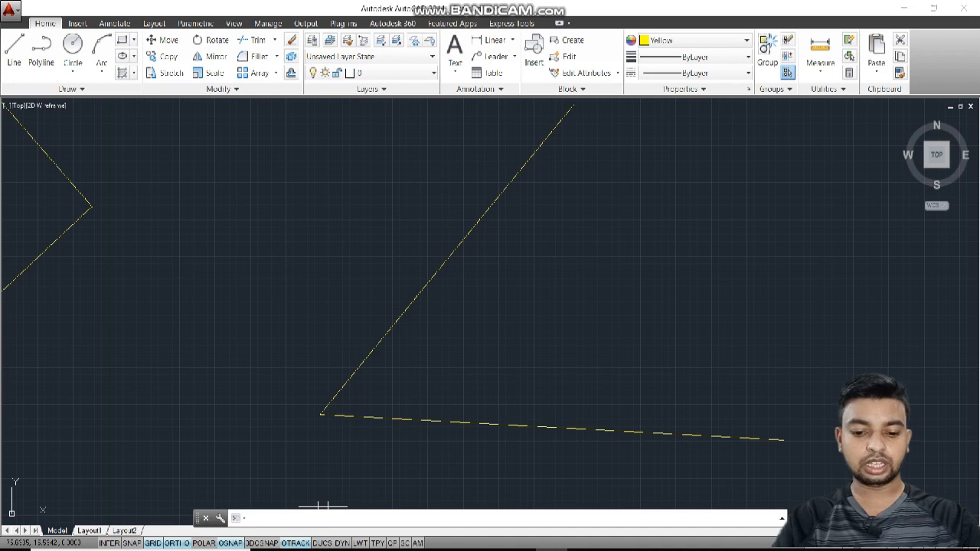
pyautogui.write('a')
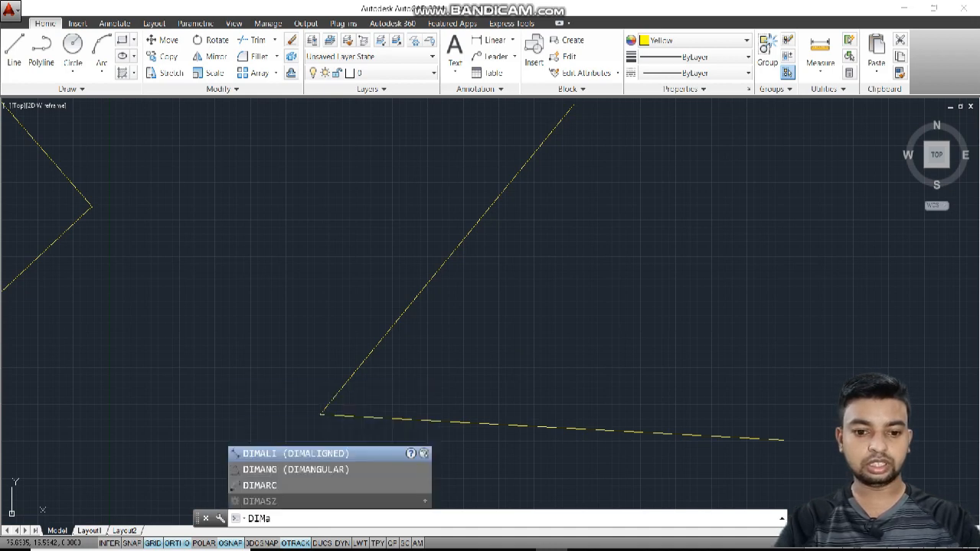
pyautogui.write('n')
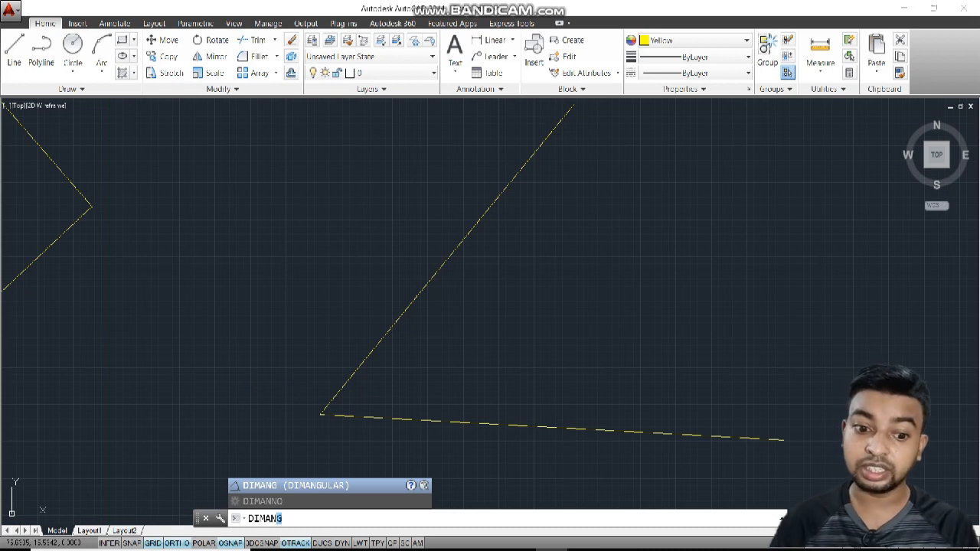
pyautogui.press('Return')
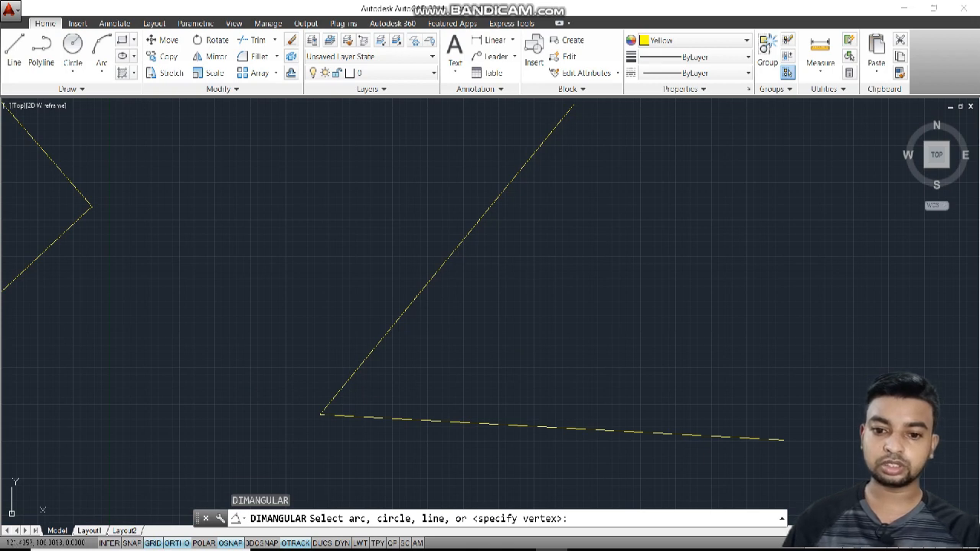
pyautogui.click(452, 255)
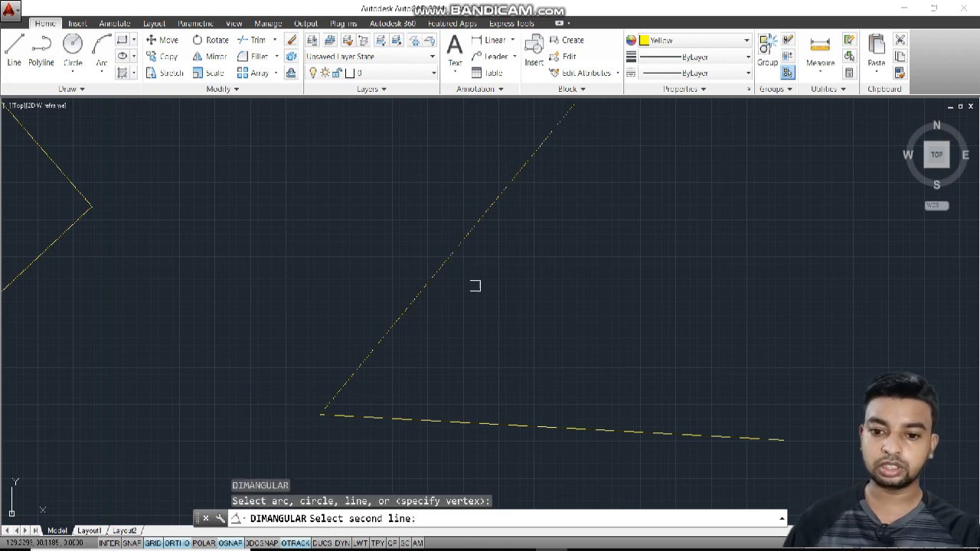
pyautogui.click(569, 431)
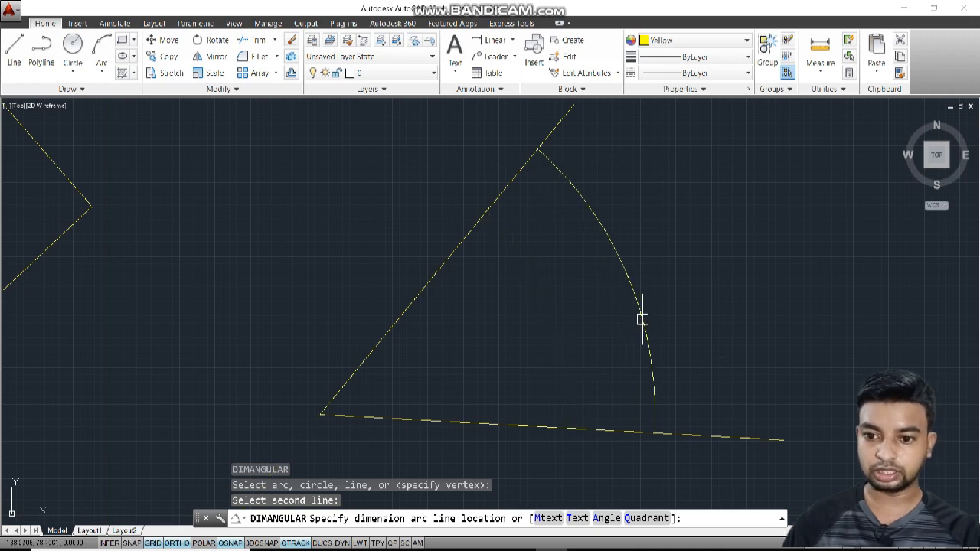
pyautogui.click(641, 321)
# Examine the angular dimension's text and its arc between the two lines.
pyautogui.scroll(3, 634, 281)
pyautogui.scroll(2, 633, 276)
pyautogui.scroll(-2, 593, 268)
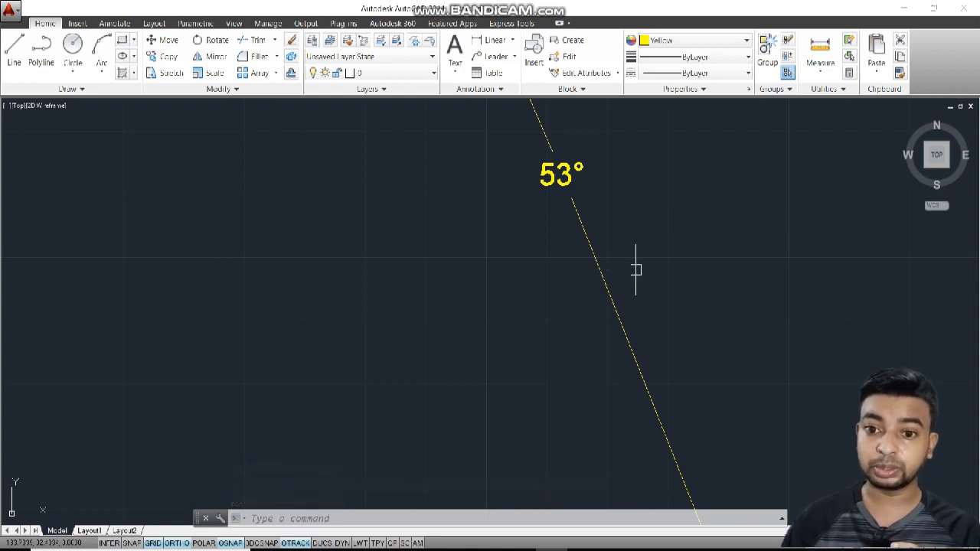
pyautogui.scroll(-2, 652, 271)
pyautogui.scroll(3, 628, 281)
pyautogui.scroll(-4, 266, 387)
pyautogui.moveTo(112, 416)
pyautogui.mouseDown(button='middle')
pyautogui.moveTo(357, 358)
pyautogui.moveTo(401, 333)
pyautogui.mouseUp(button='middle')
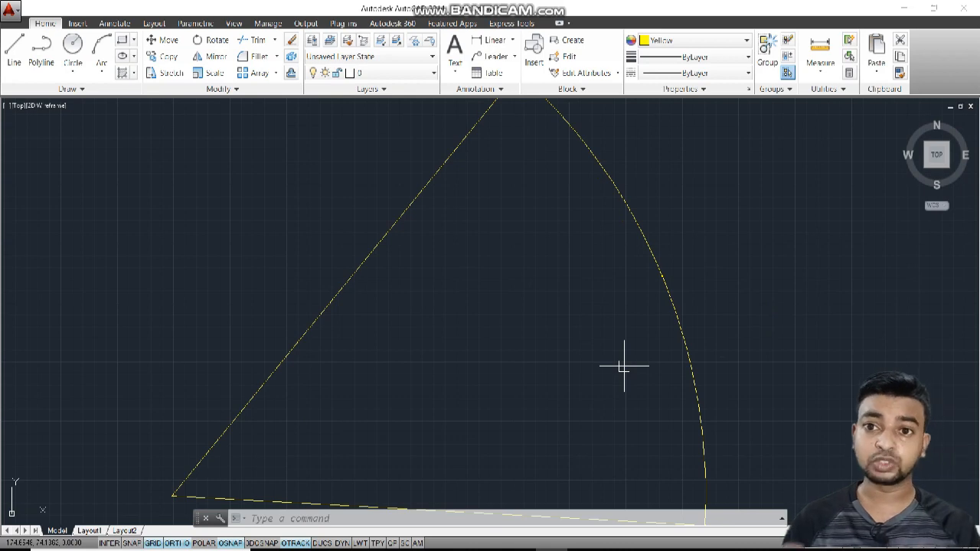
pyautogui.scroll(-2, 624, 366)
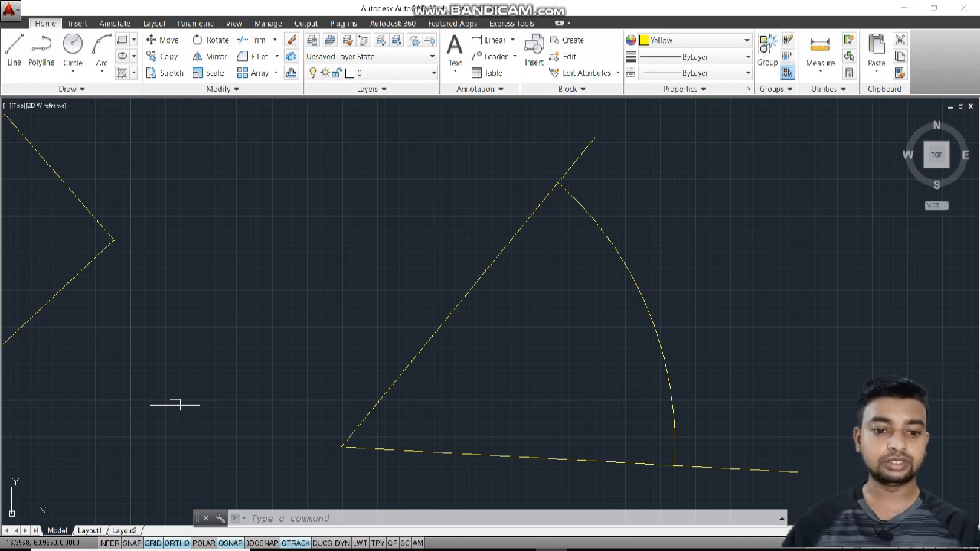
# Add an arc length dimension (DIMARC) to the open arc beside the large circle, placed on the arc's inner side, and inspect its text.
pyautogui.moveTo(168, 383)
pyautogui.mouseDown(button='middle')
pyautogui.moveTo(181, 386)
pyautogui.moveTo(487, 168)
pyautogui.mouseUp(button='middle')
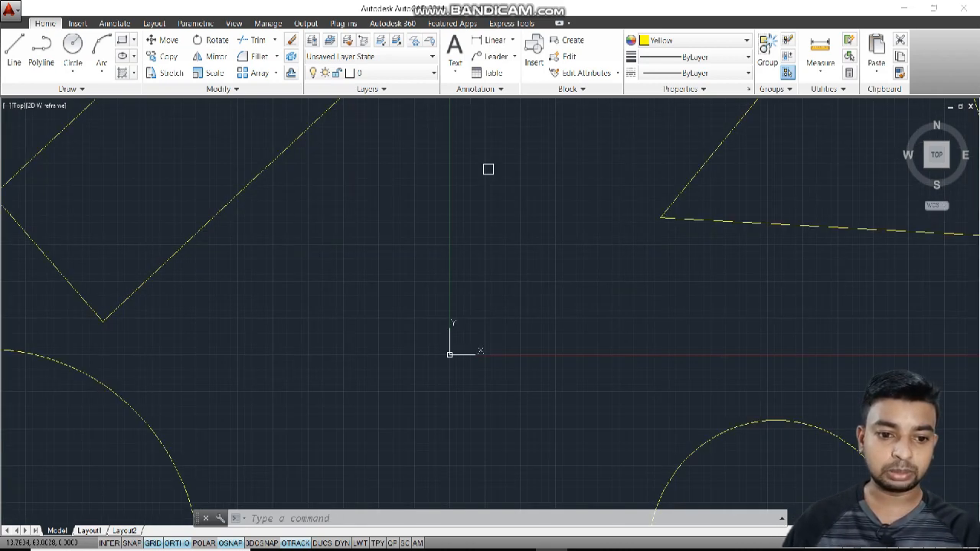
pyautogui.moveTo(274, 427); pyautogui.dragTo(463, 208, button='middle')
pyautogui.scroll(-3, 463, 208)
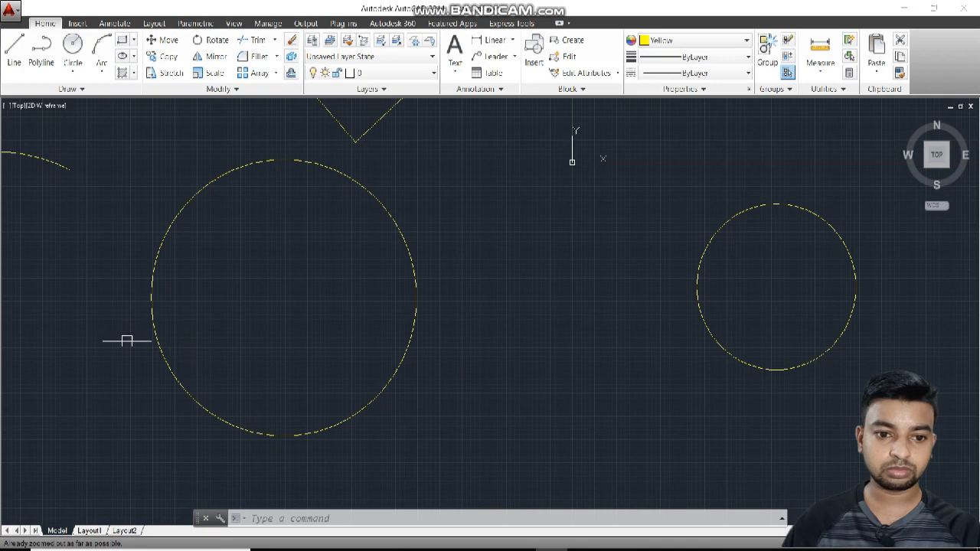
pyautogui.moveTo(164, 337); pyautogui.dragTo(449, 337, button='middle')
pyautogui.moveTo(175, 306); pyautogui.dragTo(188, 345, button='middle')
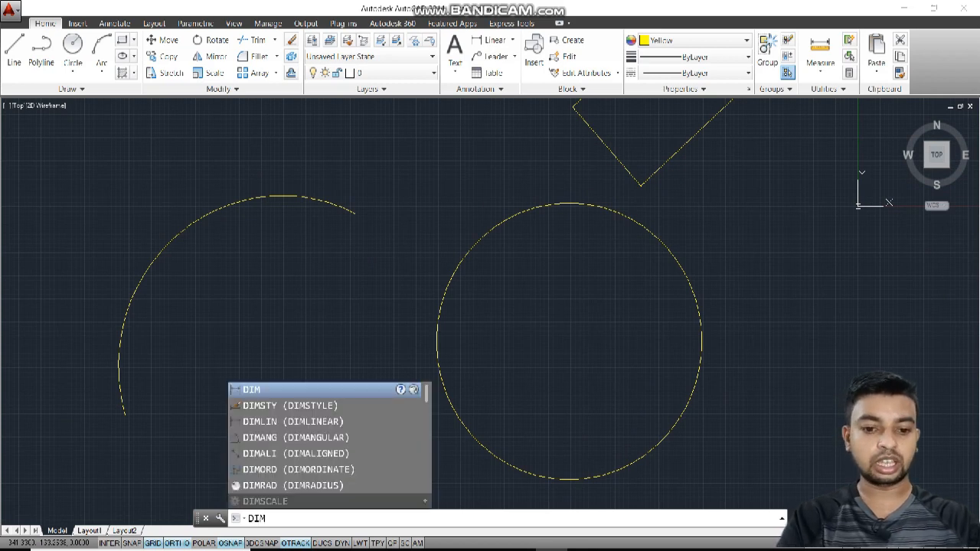
pyautogui.write('ar')
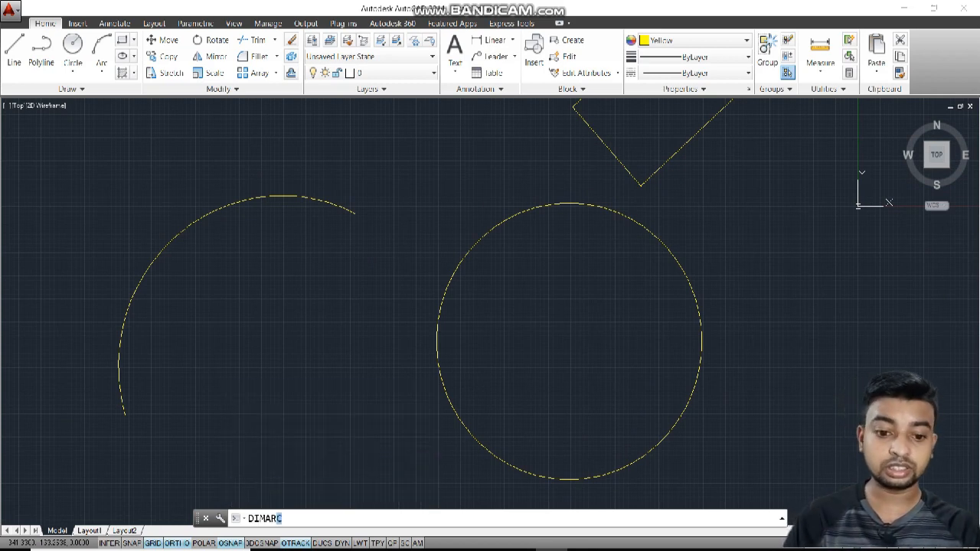
pyautogui.press('Return')
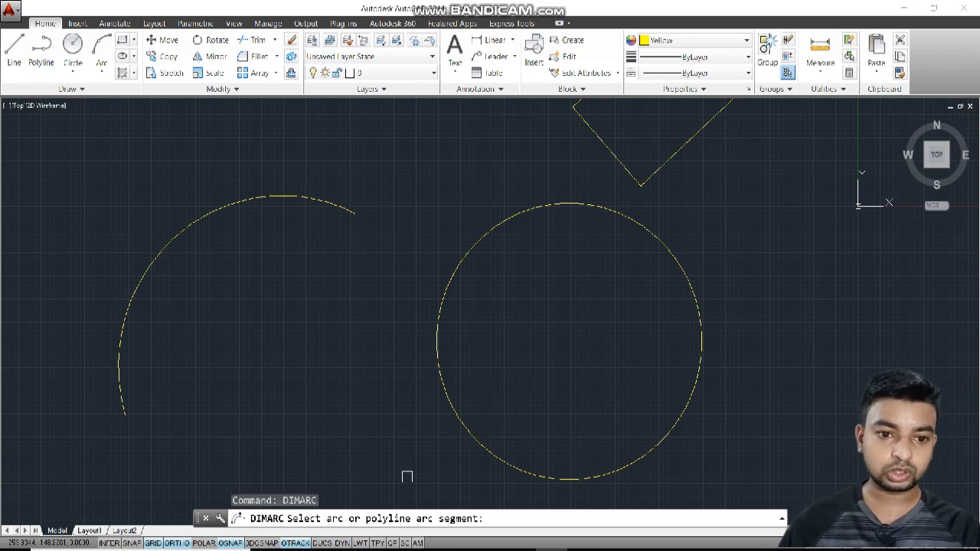
pyautogui.click(198, 219)
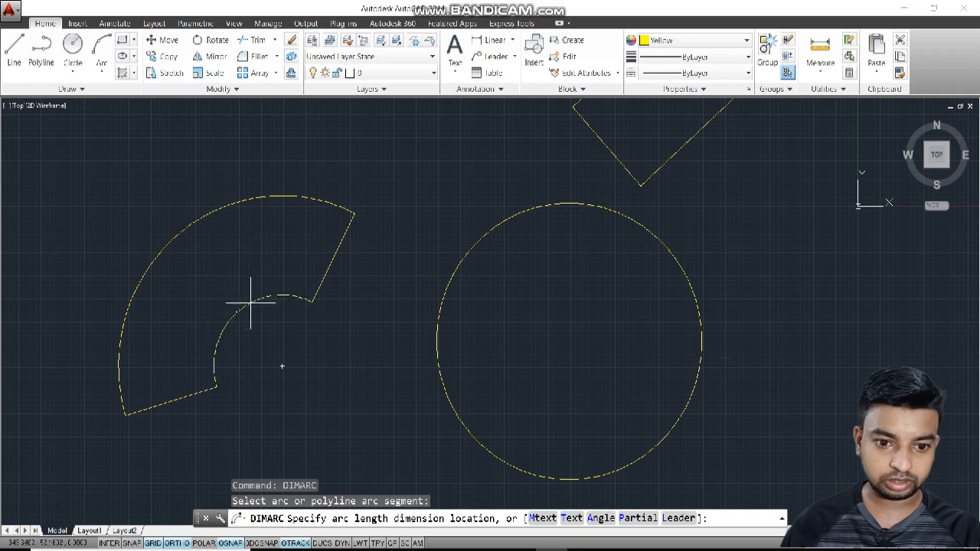
pyautogui.click(252, 305)
pyautogui.scroll(10, 225, 322)
pyautogui.scroll(3, 429, 352)
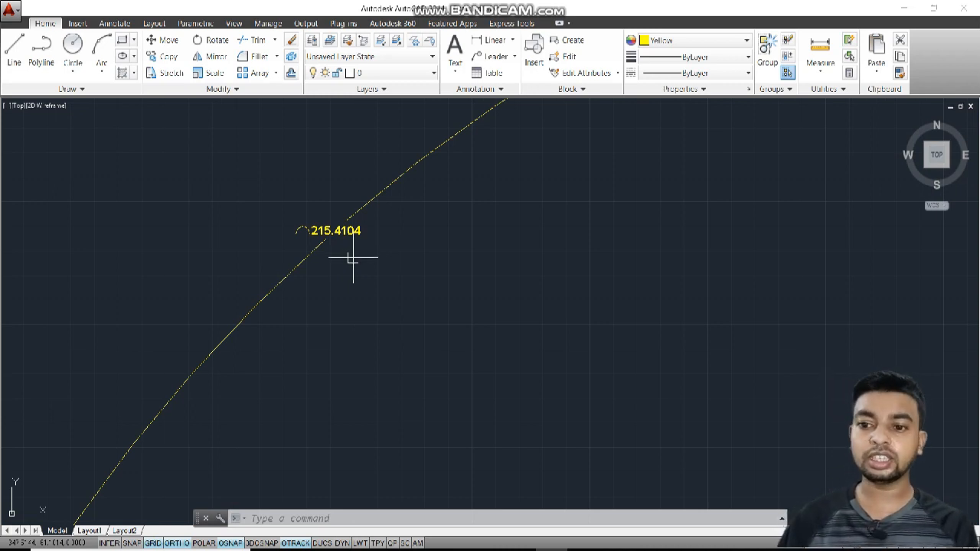
# Add a radius dimension (DIMRADIUS) to the large circle, with a horizontal dimension line ending at the circle's center.
pyautogui.scroll(-3, 351, 256)
pyautogui.scroll(-2, 586, 382)
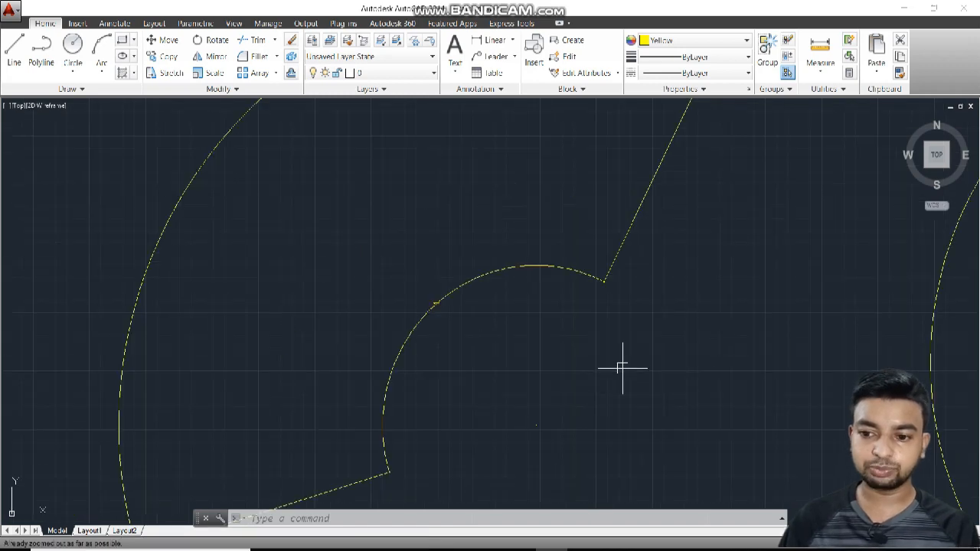
pyautogui.moveTo(600, 372); pyautogui.dragTo(125, 299, button='middle')
pyautogui.scroll(-2, 547, 328)
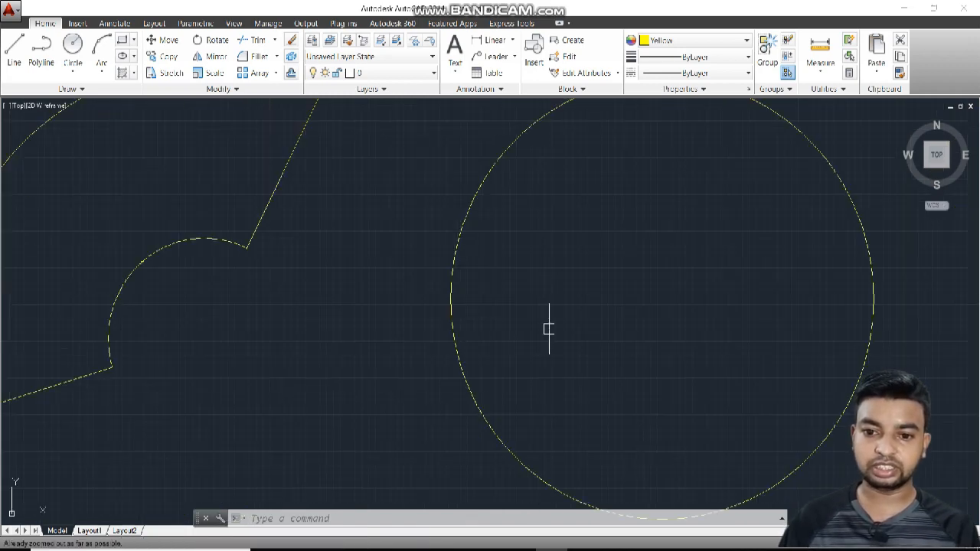
pyautogui.moveTo(547, 329); pyautogui.dragTo(121, 432, button='middle')
pyautogui.moveTo(132, 399); pyautogui.dragTo(214, 344, button='middle')
pyautogui.scroll(-3, 280, 431)
pyautogui.click(307, 518)
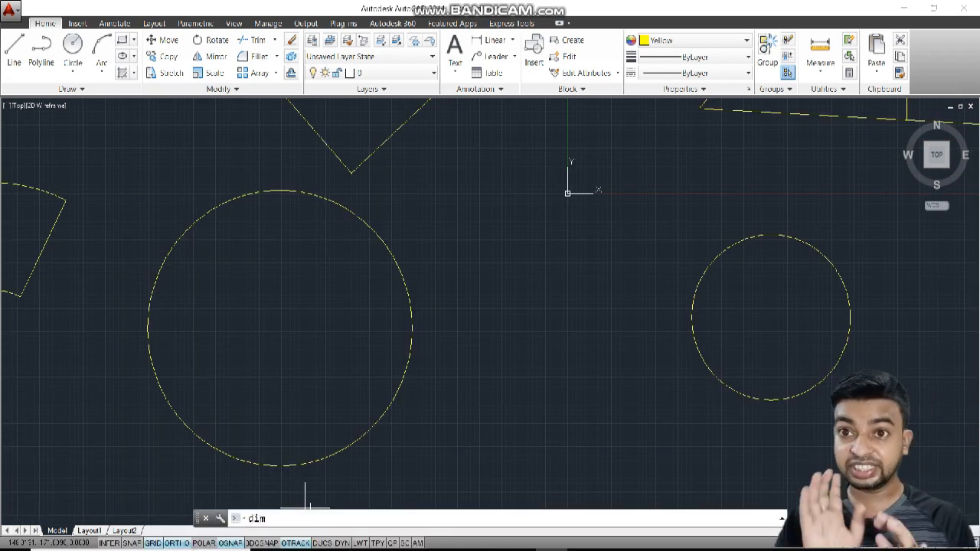
pyautogui.write('dimra')
pyautogui.press('Return')
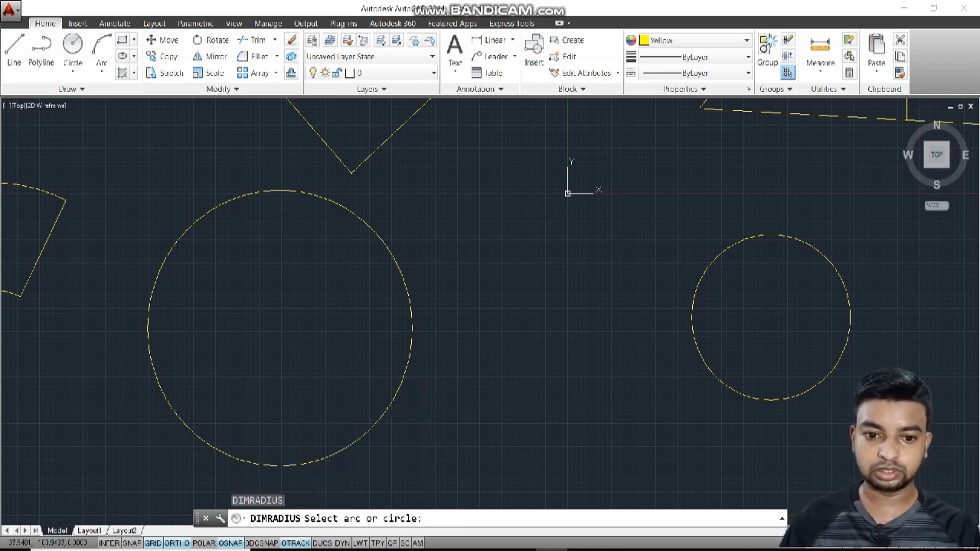
pyautogui.click(412, 326)
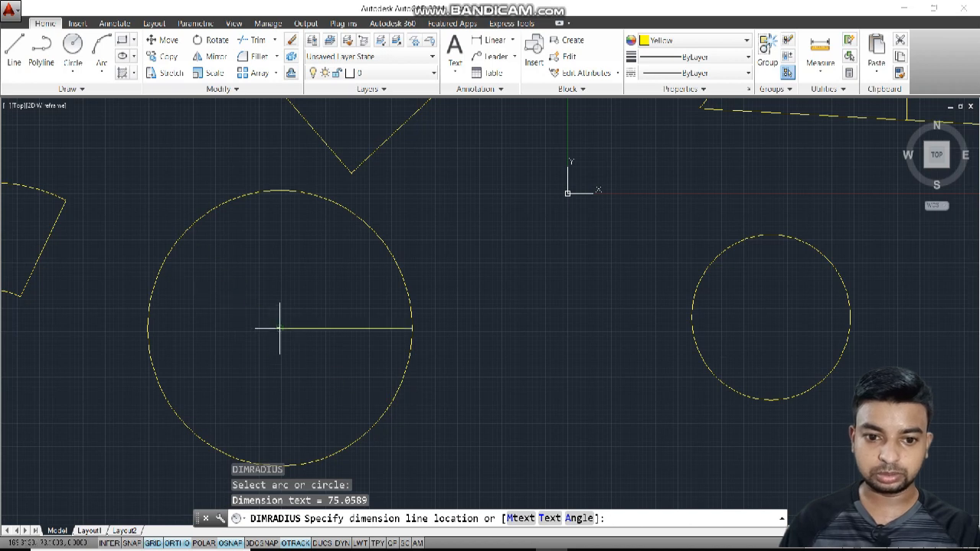
pyautogui.click(279, 329)
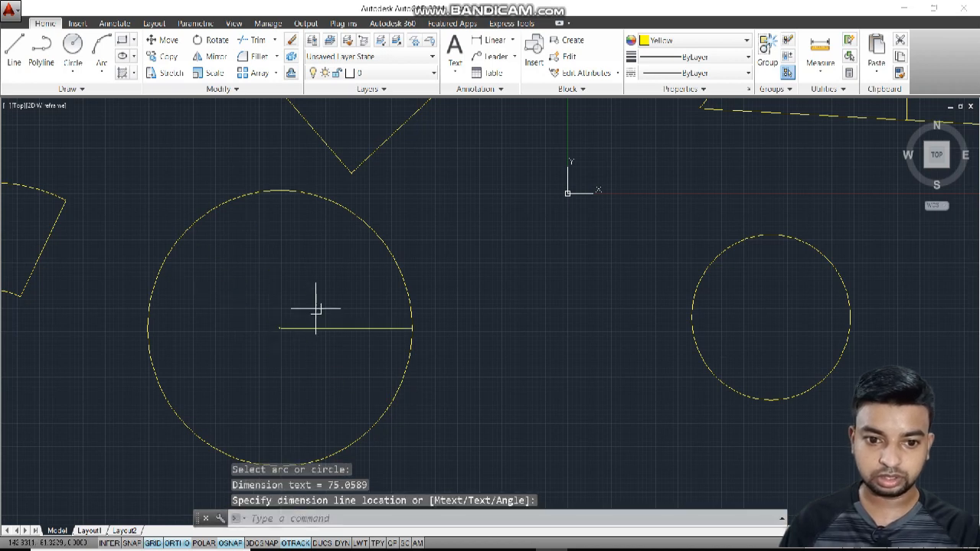
# Examine the radius dimension's text at the large circle's center up close.
pyautogui.scroll(5, 306, 325)
pyautogui.scroll(4, 179, 278)
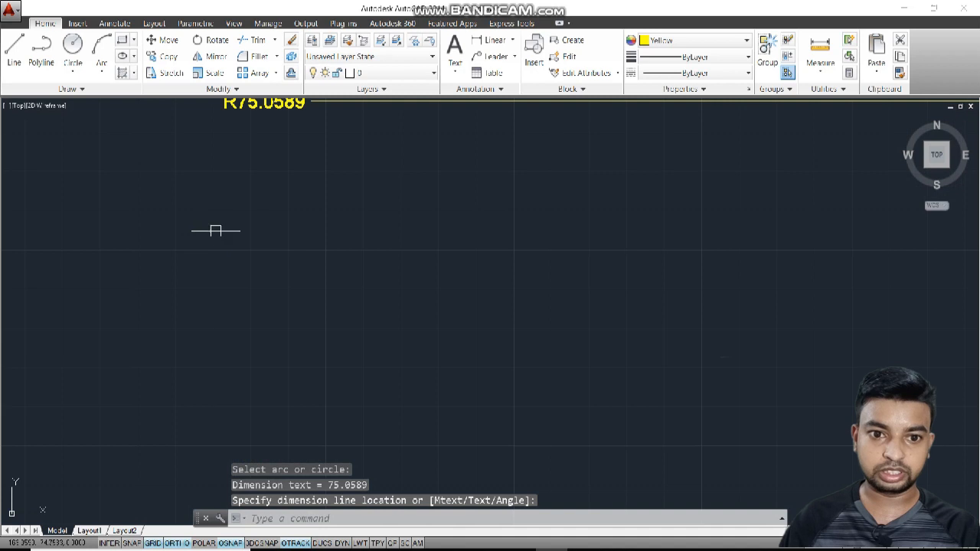
pyautogui.moveTo(298, 195); pyautogui.dragTo(403, 355, button='middle')
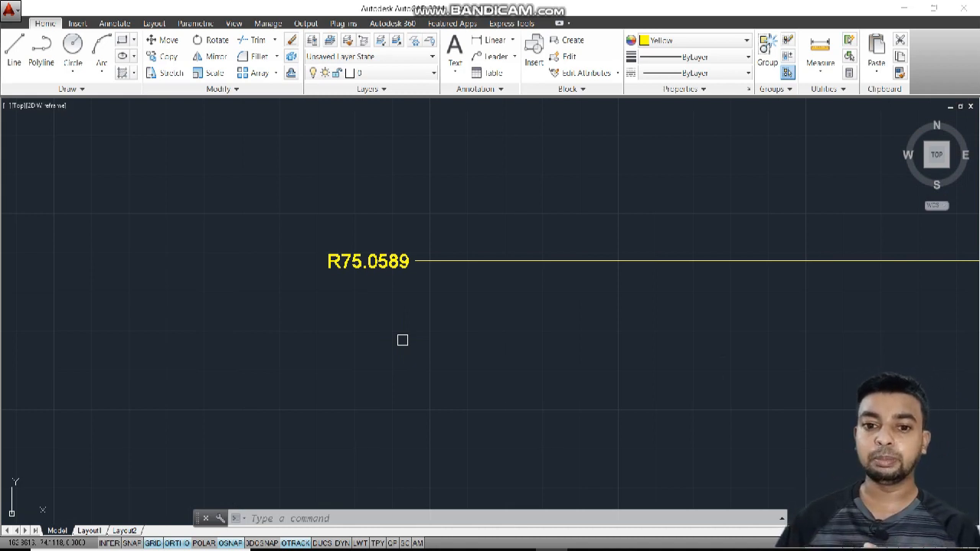
pyautogui.scroll(-4, 406, 324)
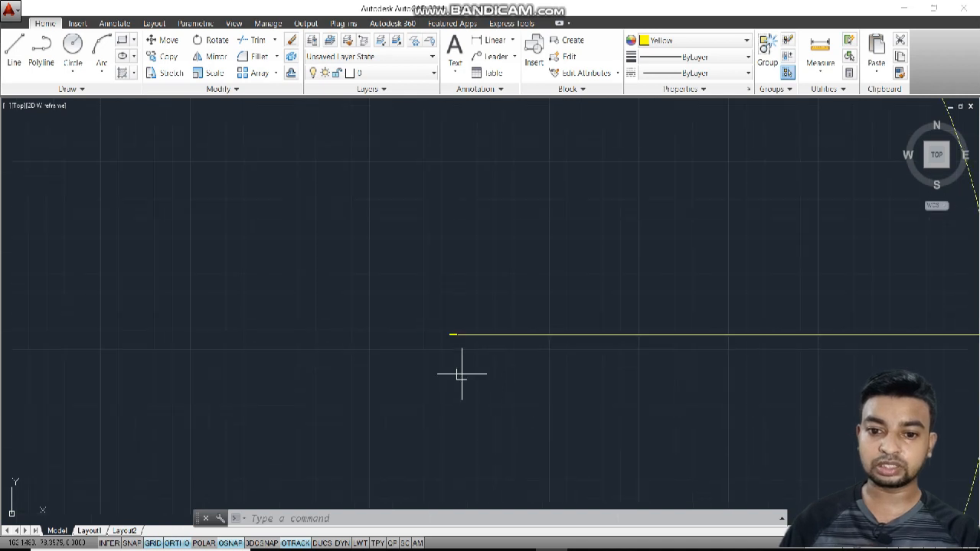
pyautogui.scroll(-4, 407, 252)
pyautogui.scroll(6, 390, 269)
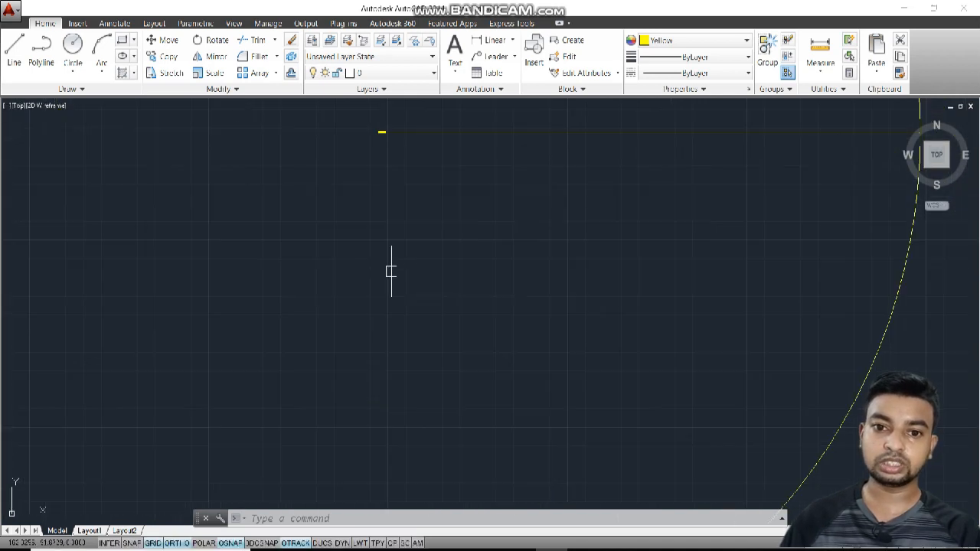
pyautogui.moveTo(384, 227); pyautogui.dragTo(395, 252, button='middle')
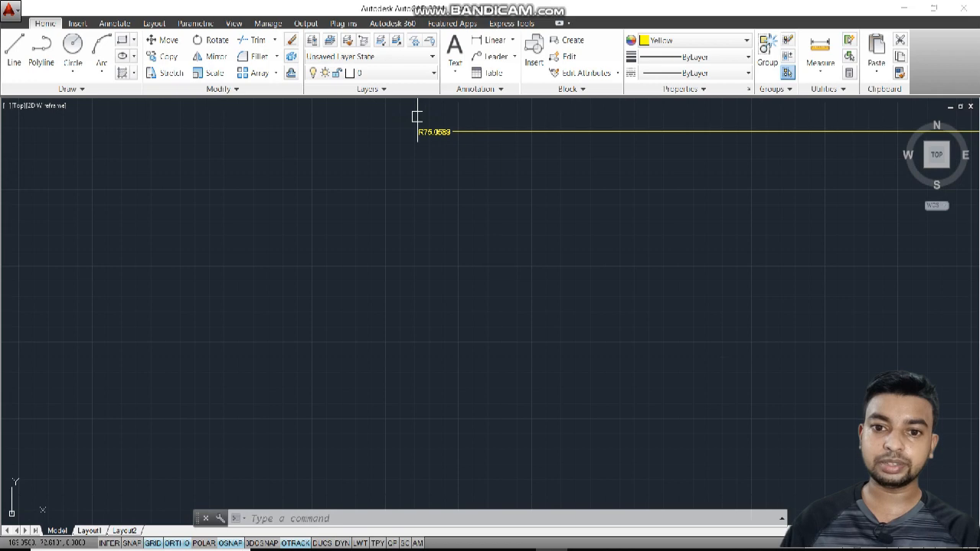
# Add a diameter dimension (DIMDIAMETER) to the smaller circle, with its leader placed outside on the circle's upper-left side.
pyautogui.scroll(-8, 441, 163)
pyautogui.moveTo(583, 281); pyautogui.dragTo(13, 333, button='middle')
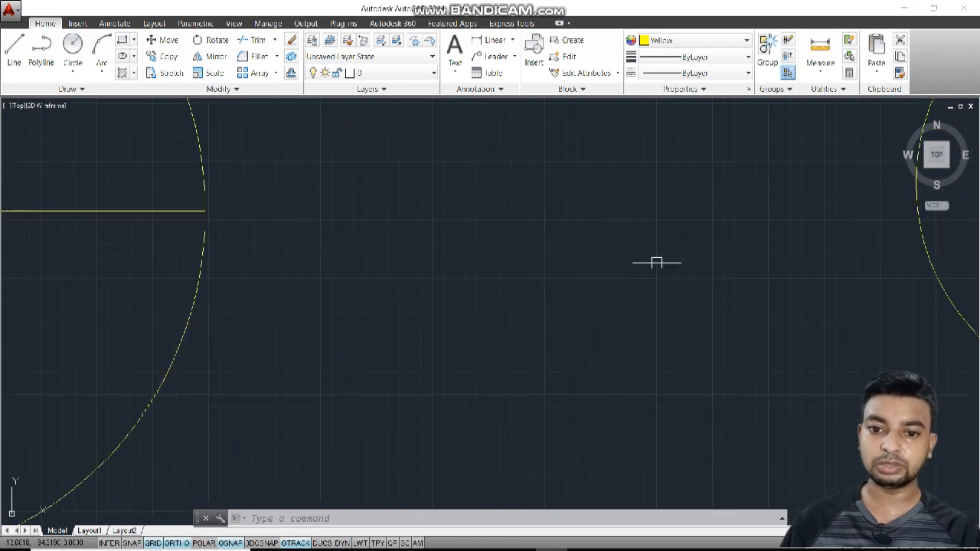
pyautogui.scroll(-3, 657, 262)
pyautogui.moveTo(584, 287); pyautogui.dragTo(35, 332, button='middle')
pyautogui.scroll(3, 149, 248)
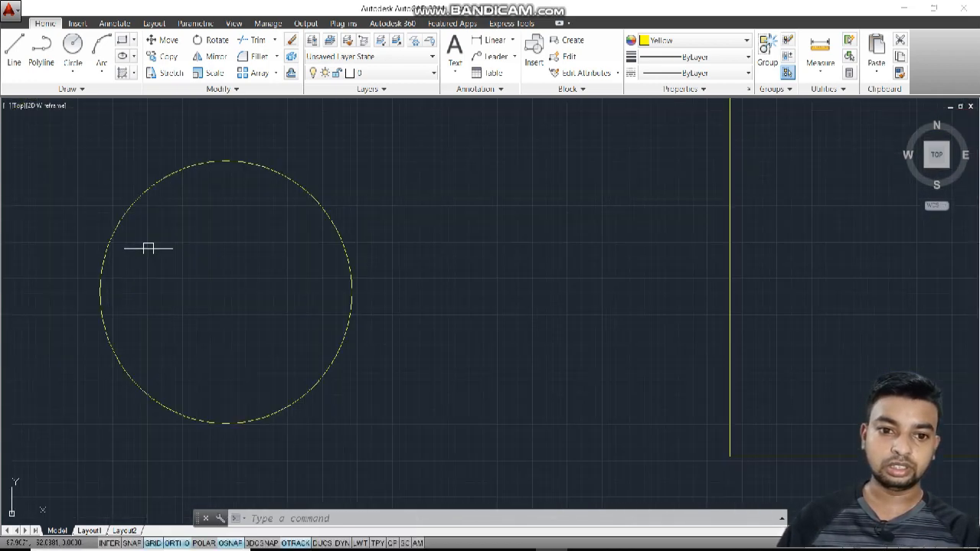
pyautogui.moveTo(176, 268); pyautogui.dragTo(390, 256, button='middle')
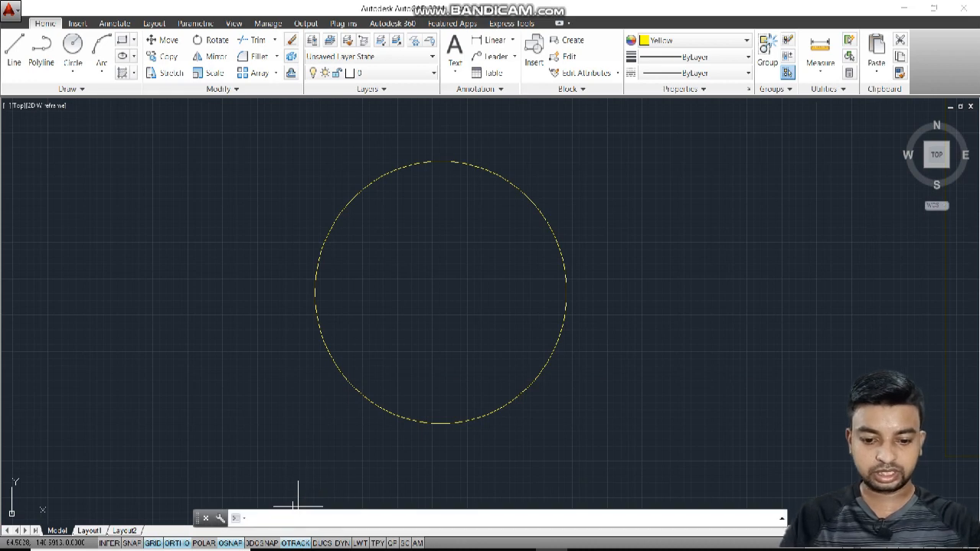
pyautogui.write('m')
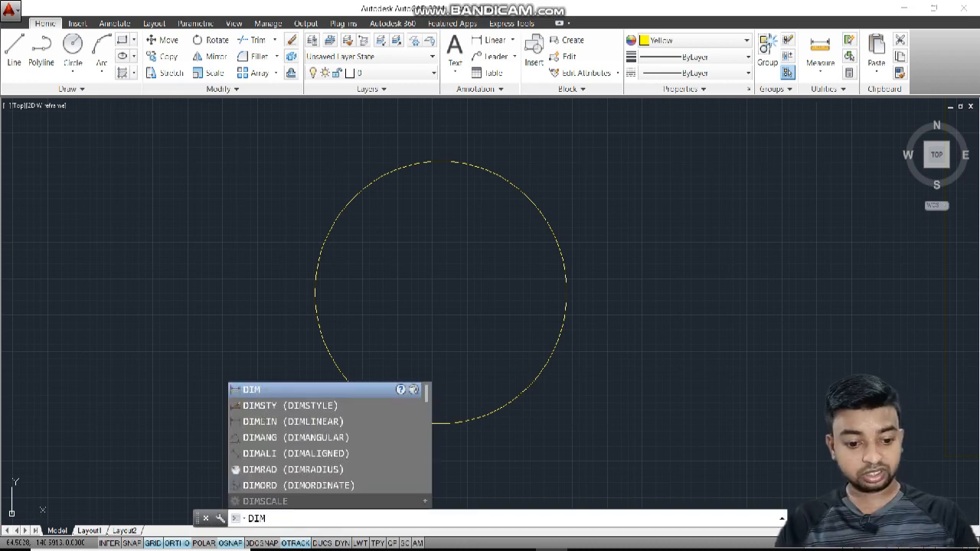
pyautogui.write('di')
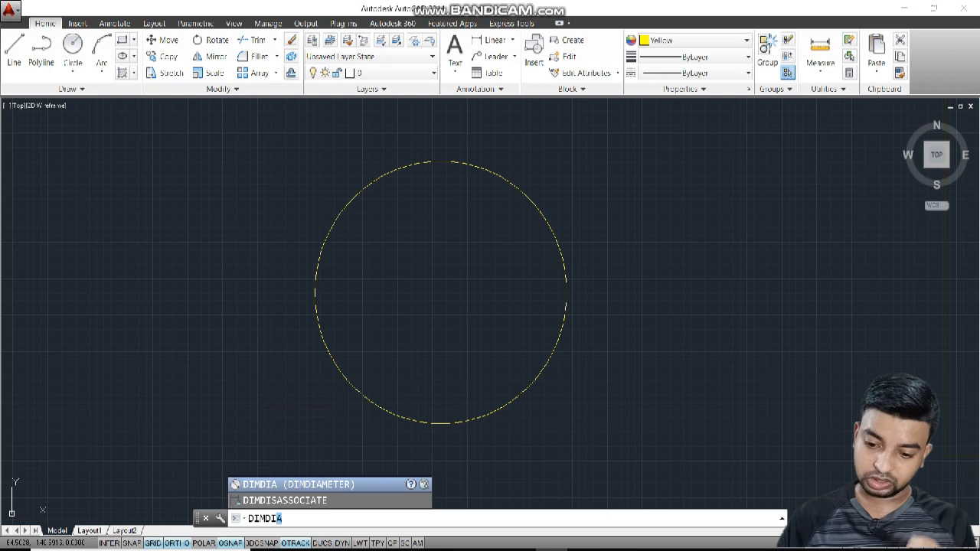
pyautogui.press('Return')
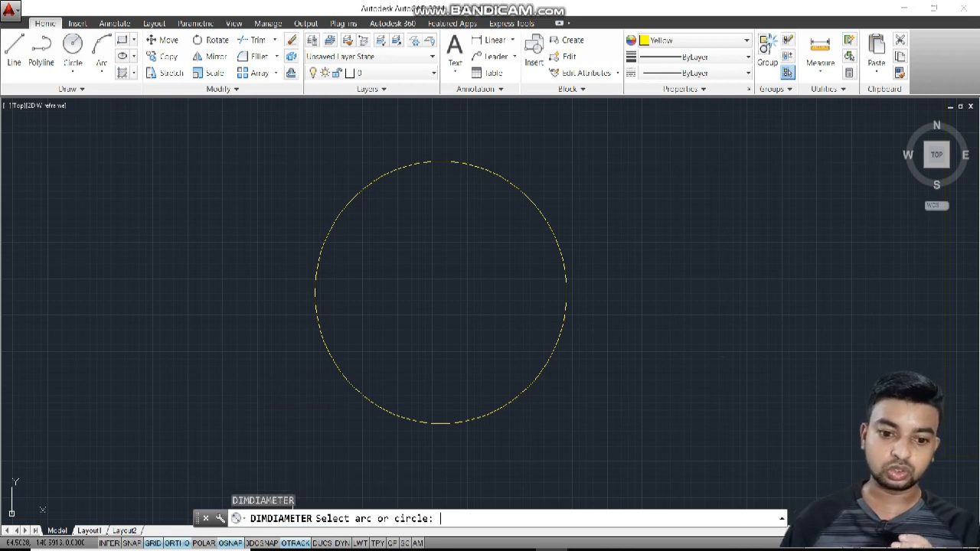
pyautogui.click(380, 402)
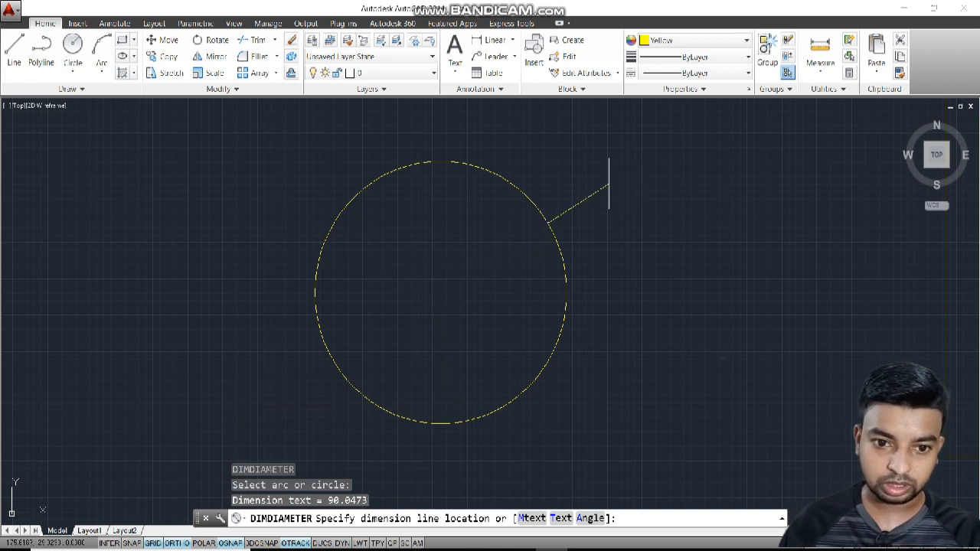
pyautogui.click(230, 229)
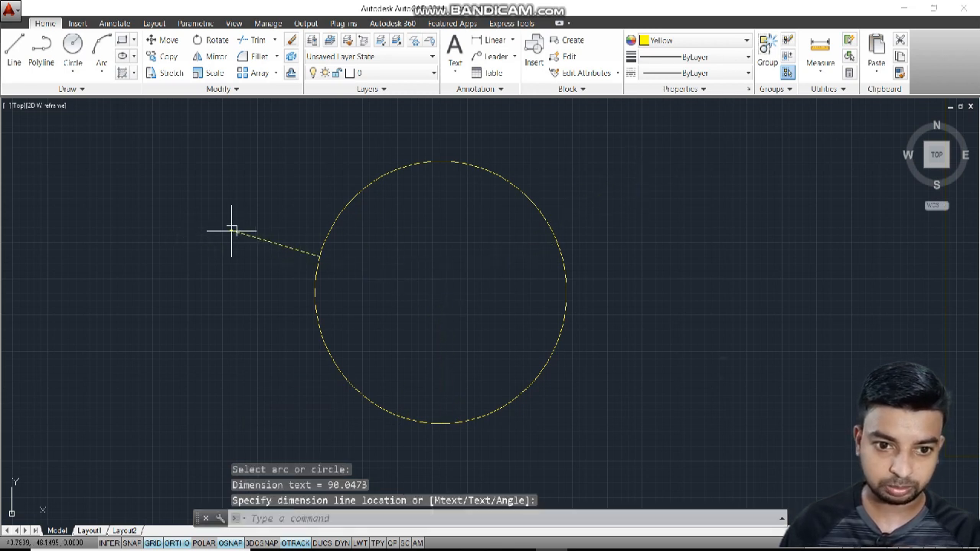
# Examine the diameter dimension's text and its leader beside the smaller circle.
pyautogui.scroll(10, 184, 249)
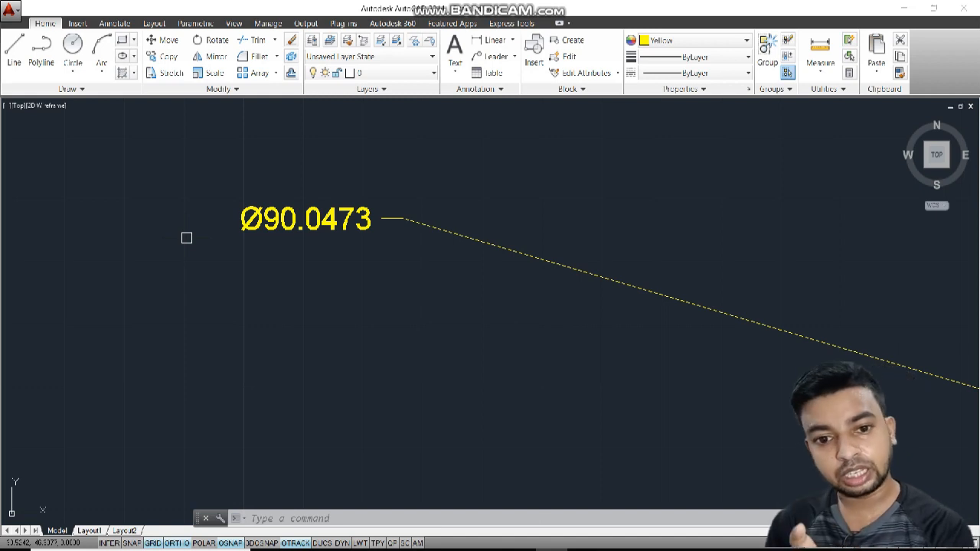
pyautogui.scroll(-5, 240, 222)
pyautogui.scroll(-3, 436, 337)
pyautogui.moveTo(536, 397); pyautogui.dragTo(116, 282, button='middle')
pyautogui.scroll(4, 118, 291)
pyautogui.scroll(-10, 435, 338)
pyautogui.scroll(4, 416, 343)
pyautogui.scroll(6, 416, 340)
pyautogui.moveTo(118, 115); pyautogui.dragTo(293, 444, button='middle')
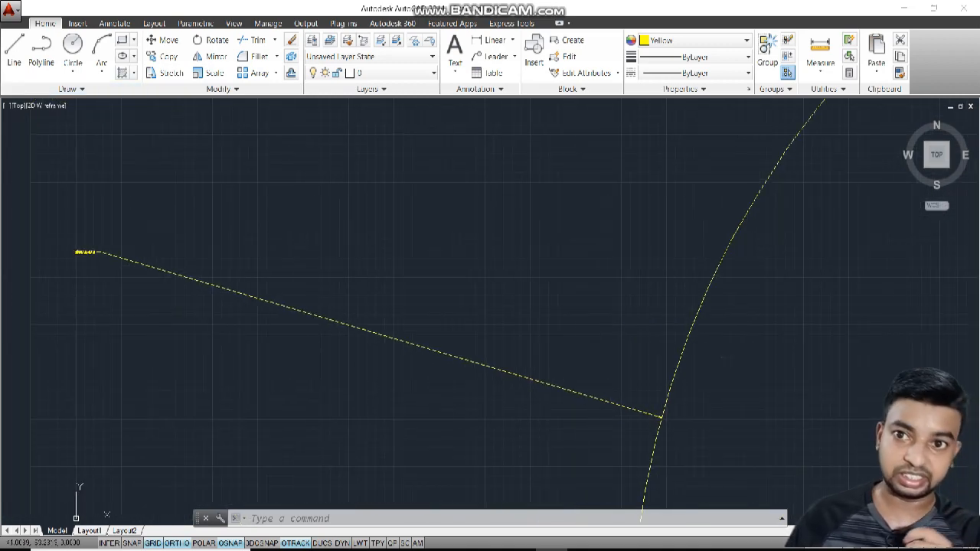
# Add an ordinate dimension (DIMORDINATE) from a point partway up the L shape's vertical line, with a horizontal leader running to its right.
pyautogui.scroll(-10, 427, 290)
pyautogui.moveTo(610, 334); pyautogui.dragTo(254, 285, button='middle')
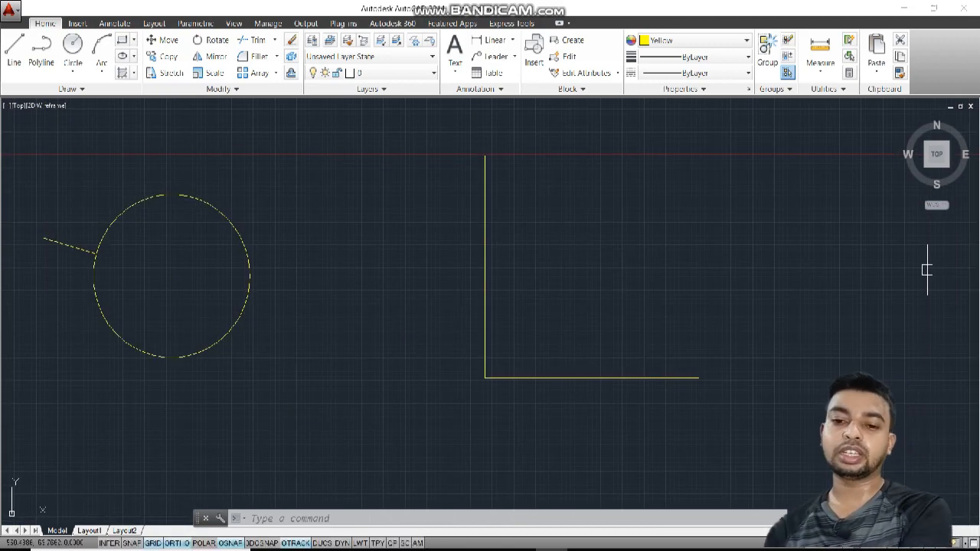
pyautogui.click(343, 518)
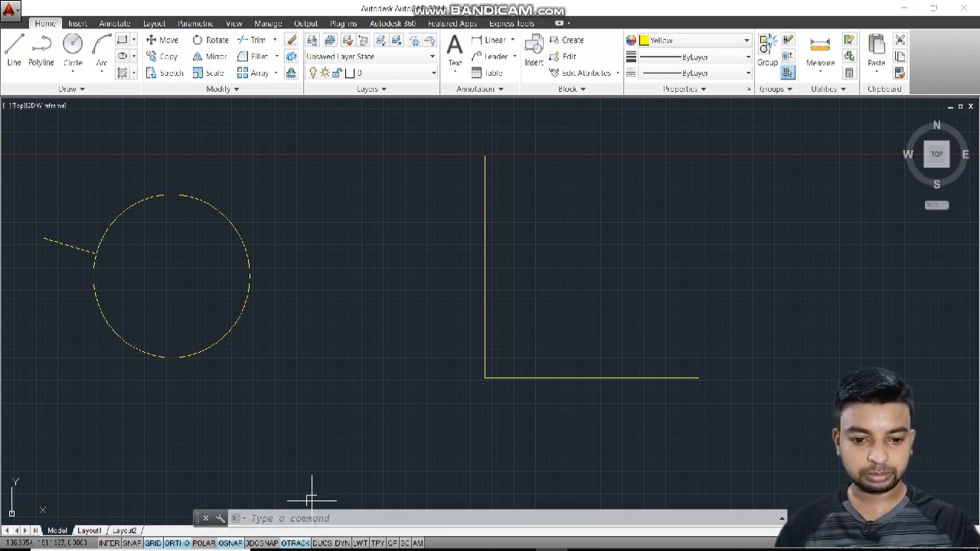
pyautogui.write('dimo')
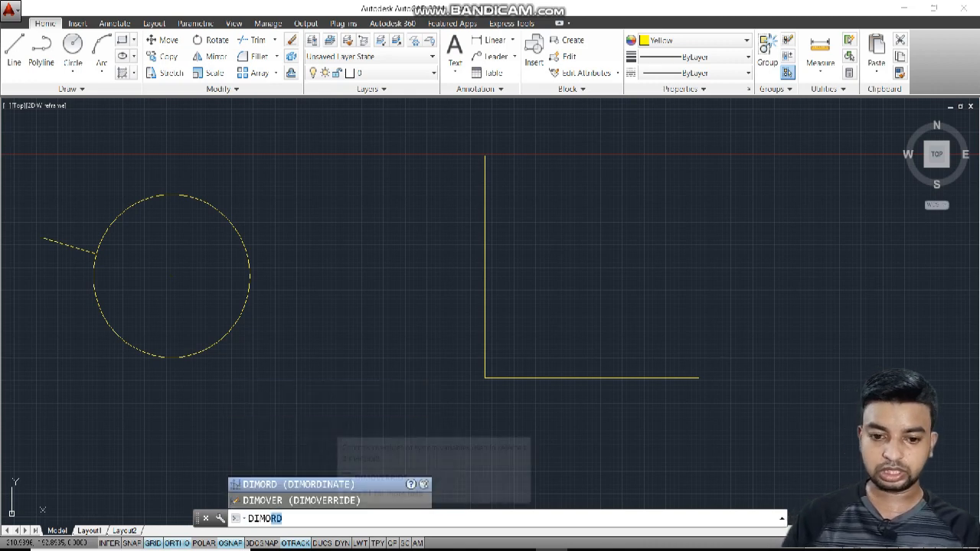
pyautogui.press('Return')
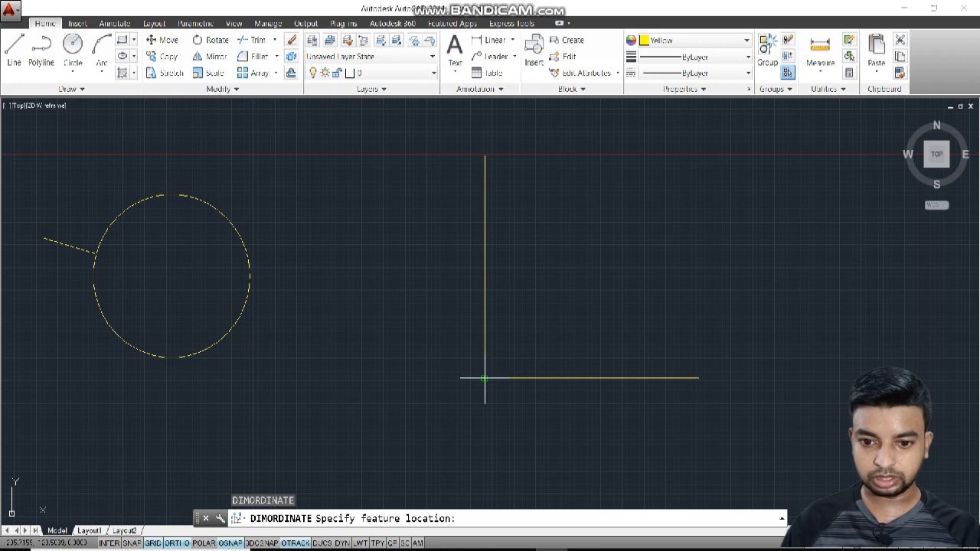
pyautogui.click(484, 295)
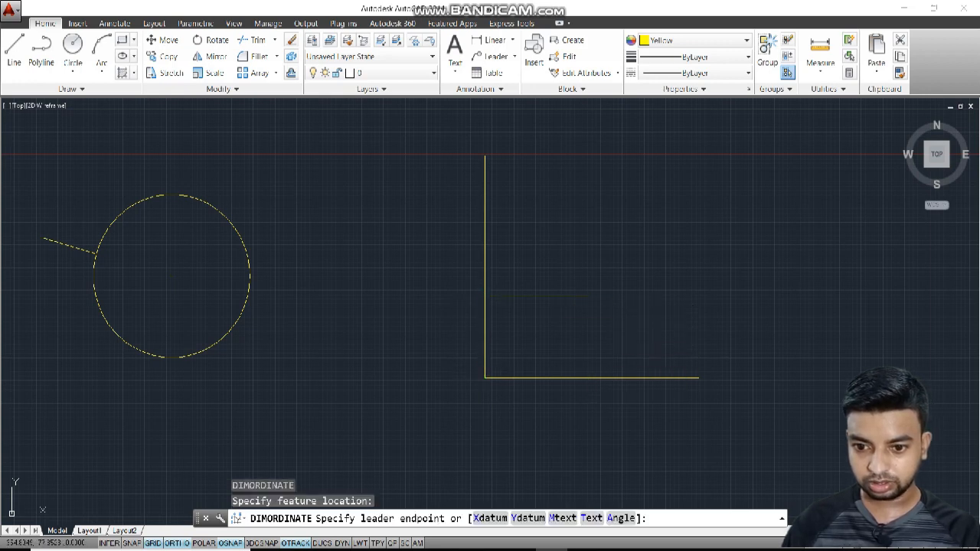
pyautogui.click(586, 372)
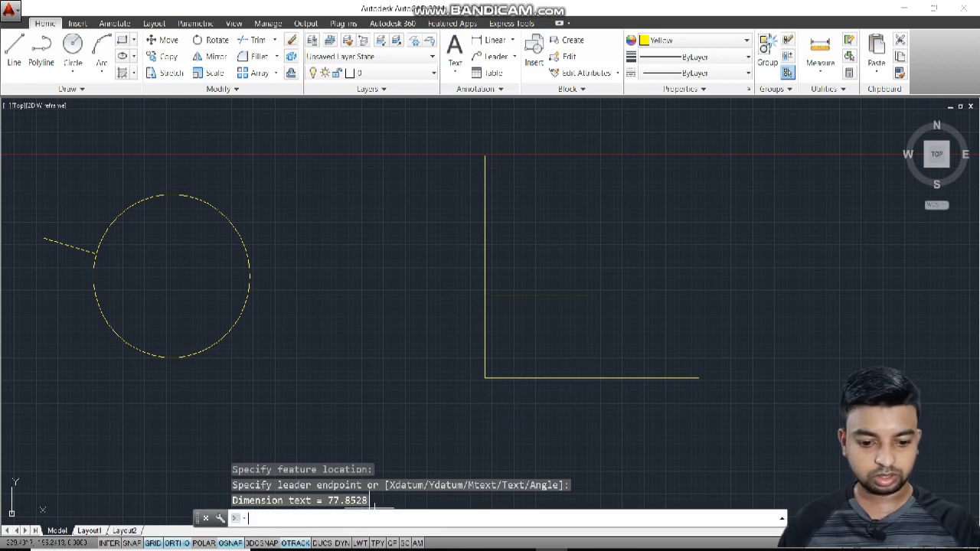
# Add an ordinate dimension (DIMORDINATE) from the first ordinate leader's free end, with a vertical leader down to the L shape's horizontal line.
pyautogui.write('dimo')
pyautogui.press('Return')
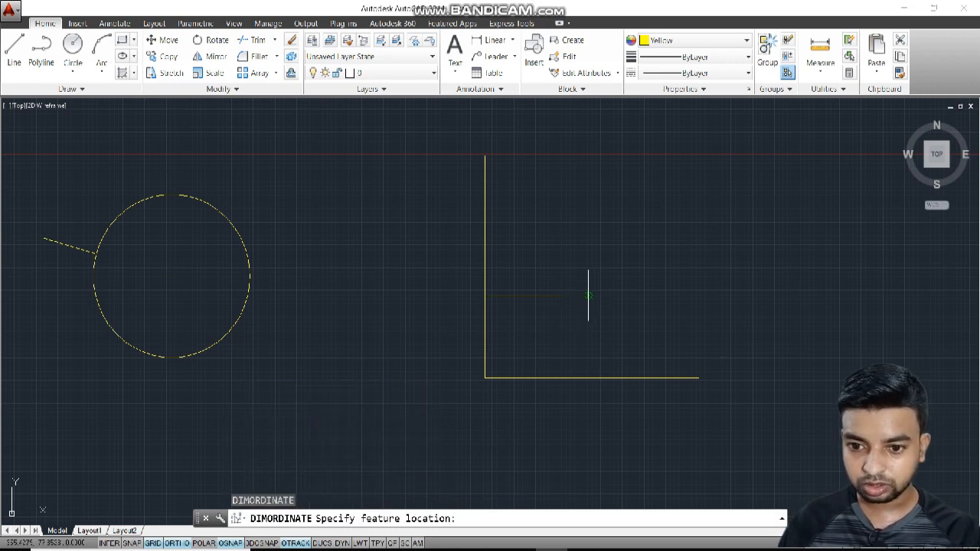
pyautogui.click(588, 295)
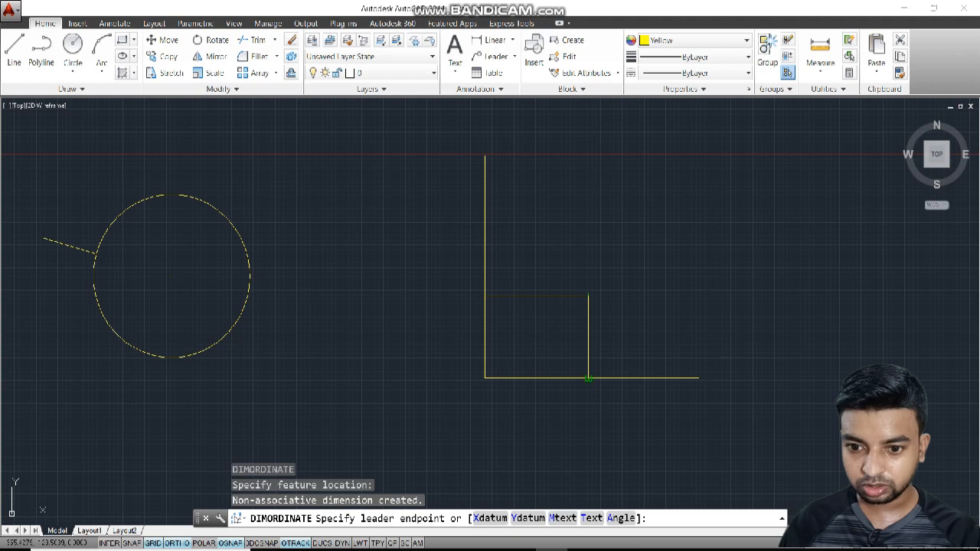
pyautogui.click(587, 376)
# Examine both ordinate dimension texts up close, at the horizontal leader's end and below the L shape's horizontal line.
pyautogui.scroll(6, 589, 368)
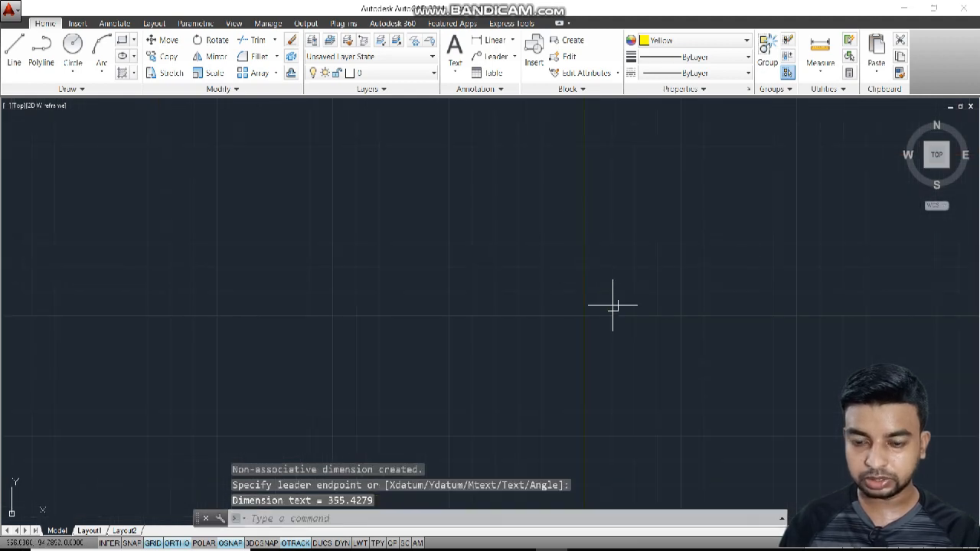
pyautogui.scroll(-4, 620, 187)
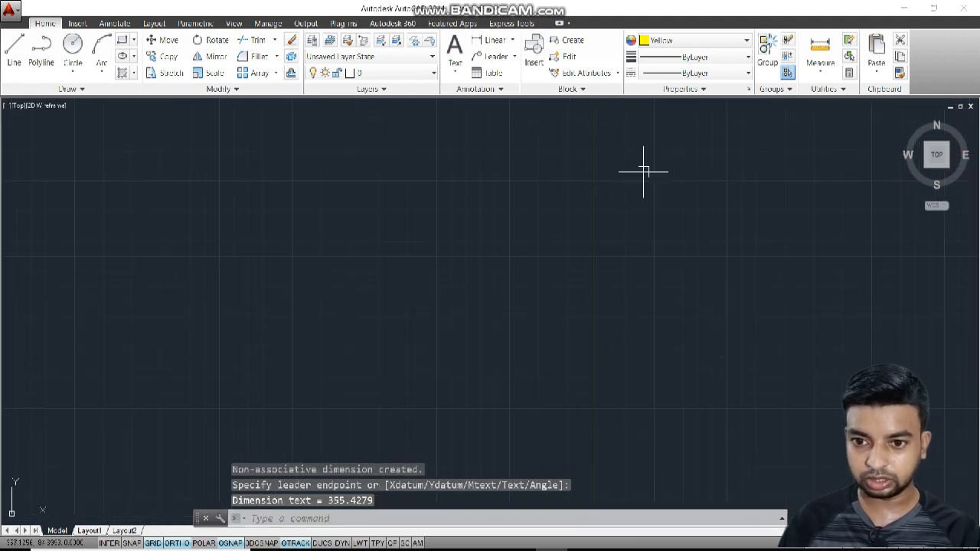
pyautogui.scroll(-3, 628, 399)
pyautogui.scroll(4, 574, 306)
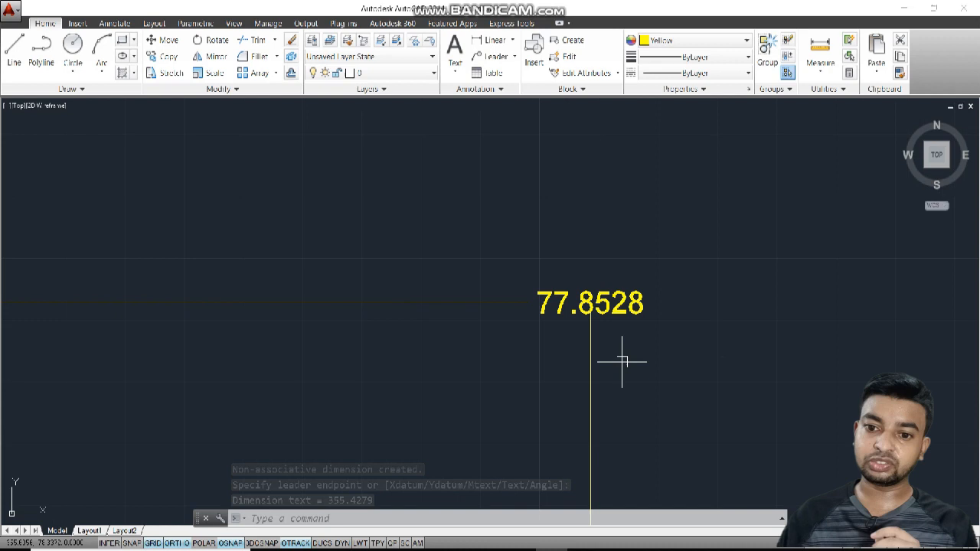
pyautogui.scroll(-5, 624, 358)
pyautogui.scroll(5, 623, 359)
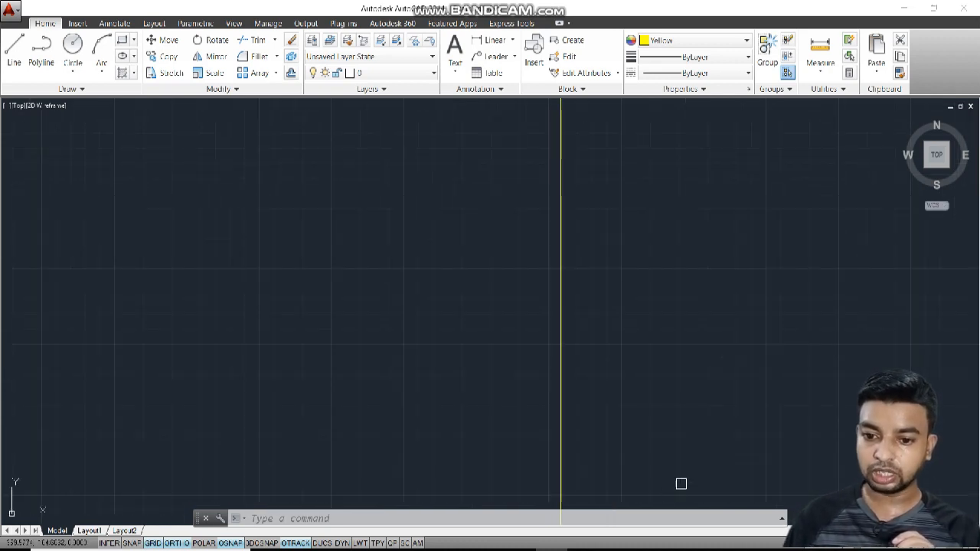
pyautogui.scroll(-3, 646, 313)
pyautogui.scroll(5, 657, 421)
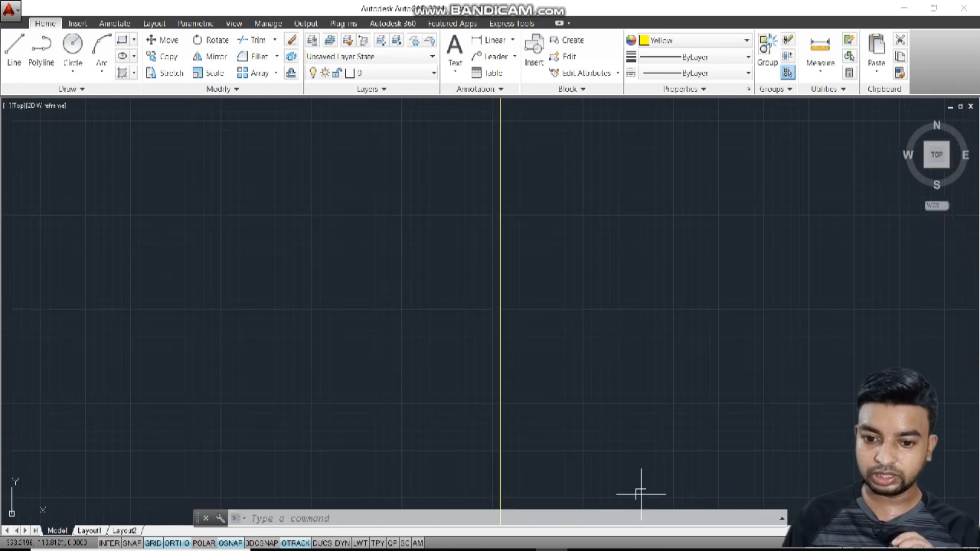
pyautogui.scroll(-5, 575, 329)
pyautogui.scroll(4, 590, 215)
pyautogui.scroll(-3, 590, 215)
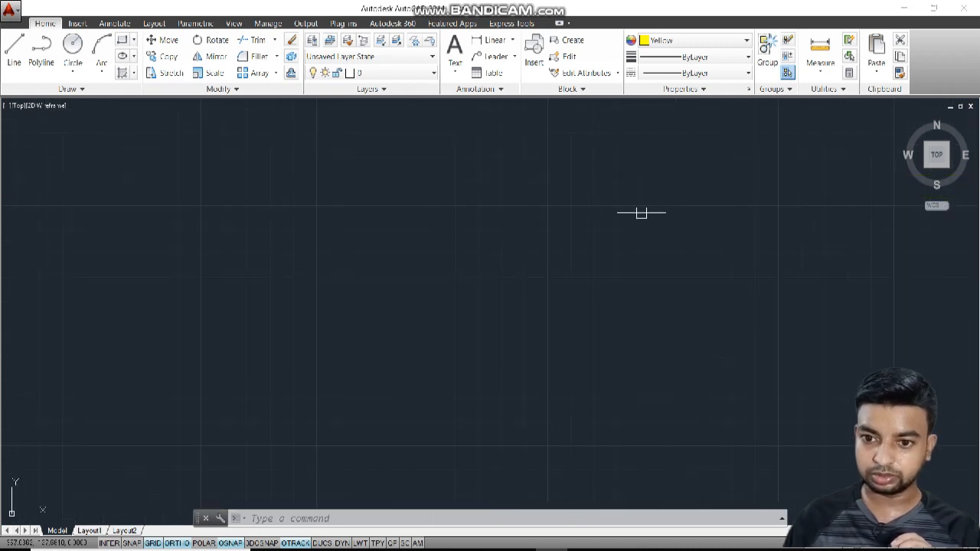
pyautogui.scroll(4, 638, 175)
pyautogui.scroll(2, 602, 481)
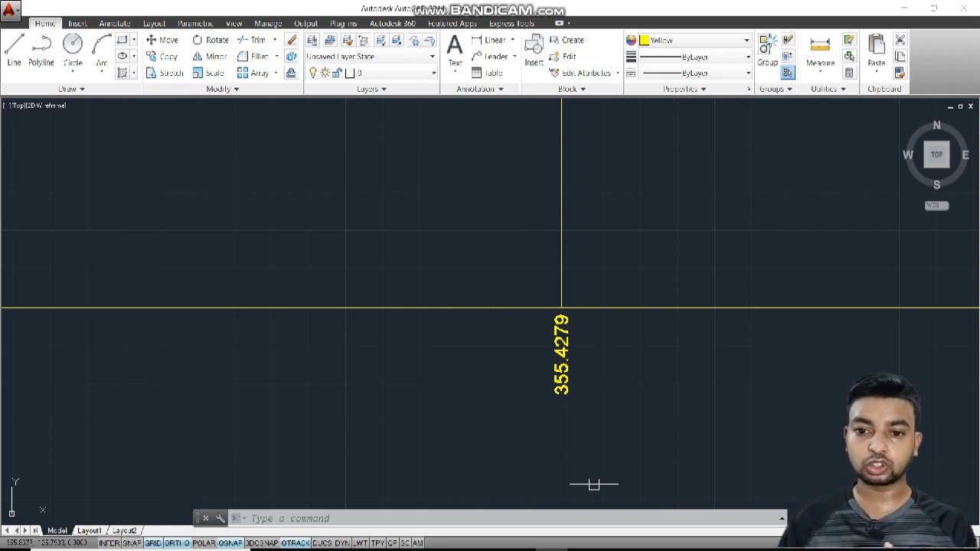
# Review all the dimensioned sample shapes together, from the rectangles, angle and arcs to the circles and the L shape.
pyautogui.scroll(-7, 593, 453)
pyautogui.scroll(-3, 570, 433)
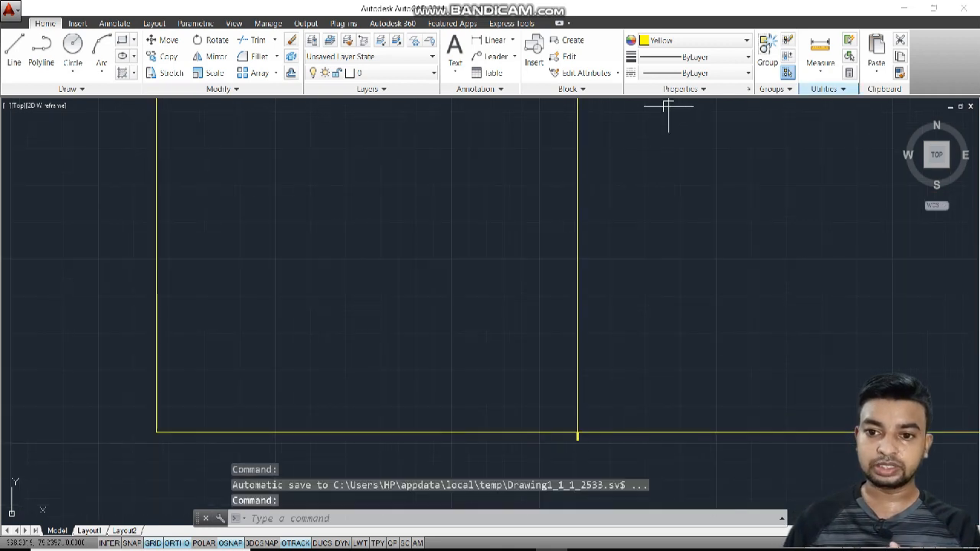
pyautogui.scroll(-4, 712, 161)
pyautogui.scroll(-5, 379, 197)
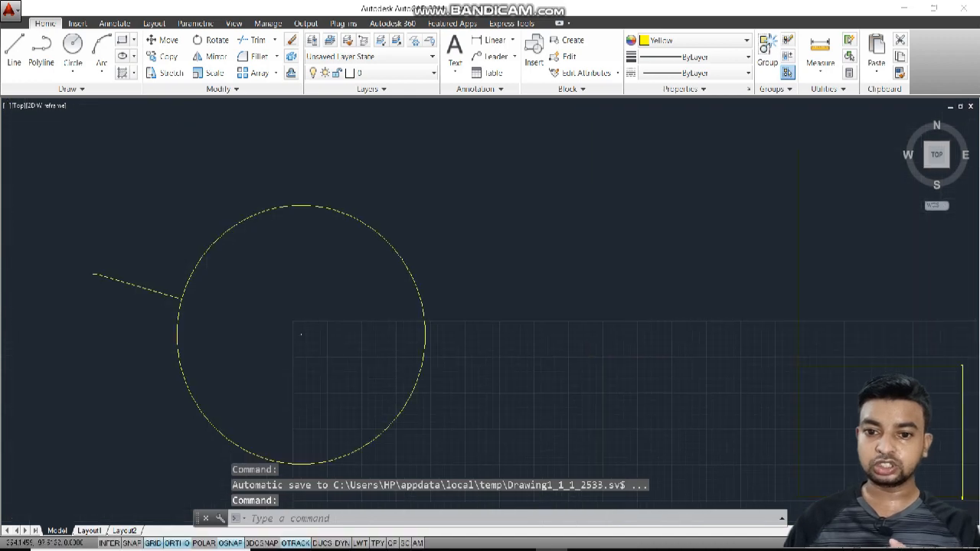
pyautogui.moveTo(591, 334); pyautogui.dragTo(791, 359, button='middle')
pyautogui.moveTo(792, 319); pyautogui.dragTo(769, 258, button='middle')
pyautogui.moveTo(757, 379); pyautogui.dragTo(748, 357, button='middle')
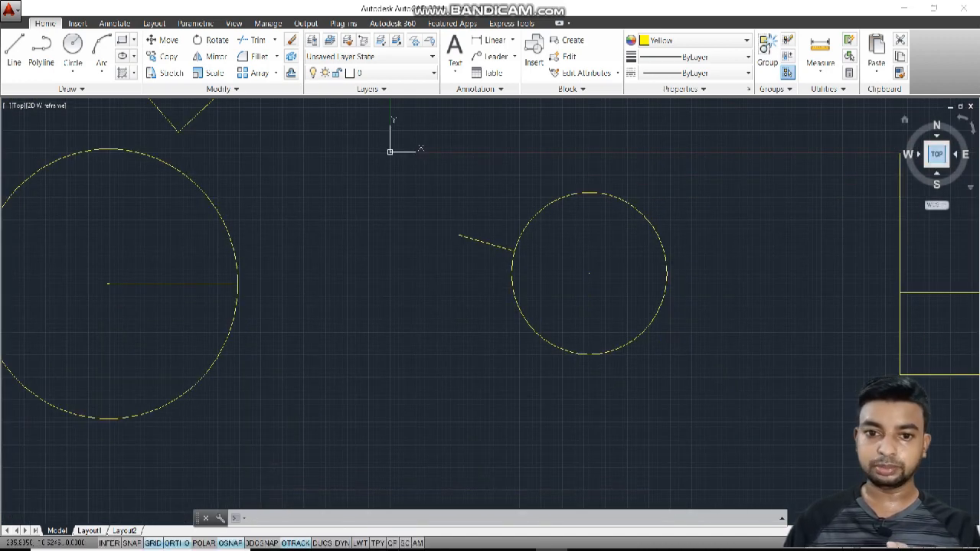
pyautogui.scroll(-6, 520, 337)
pyautogui.scroll(5, 515, 334)
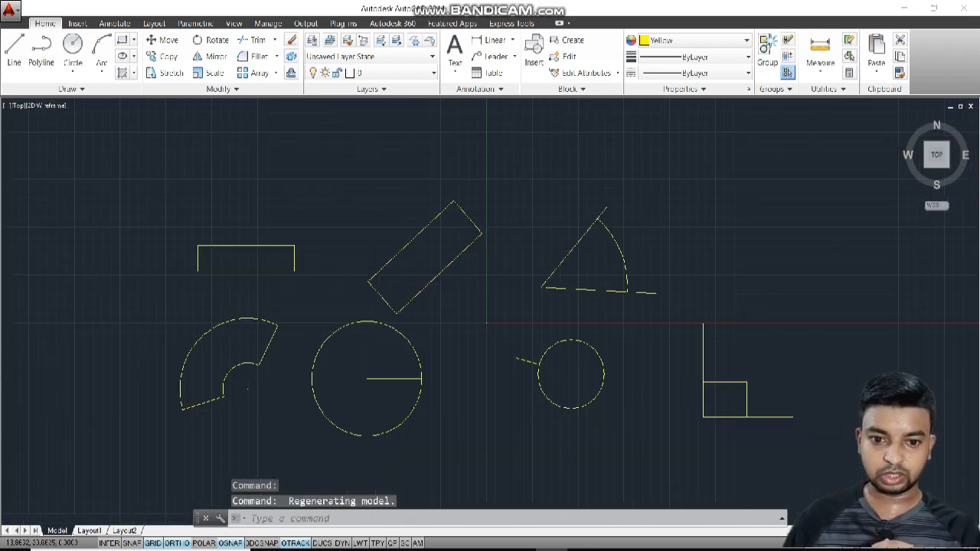
pyautogui.scroll(-3, 516, 334)
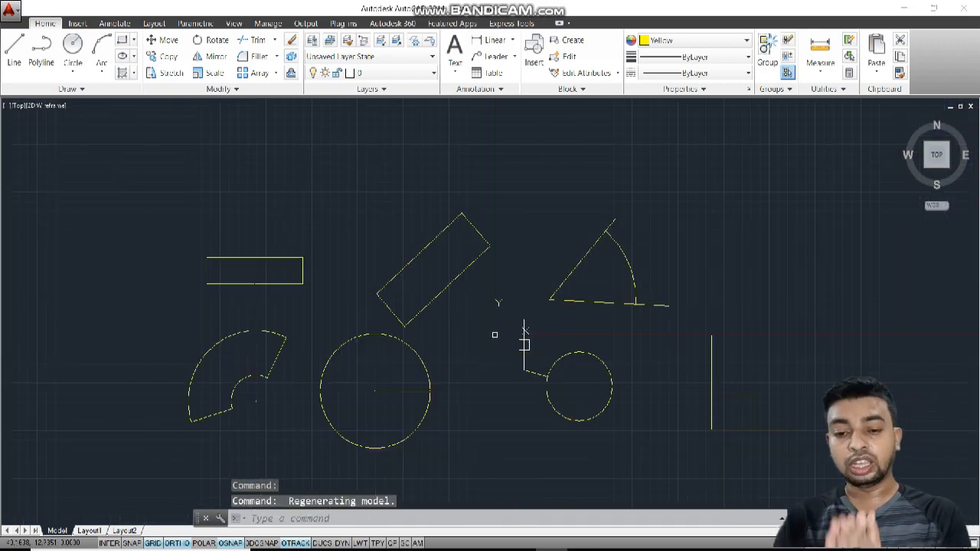